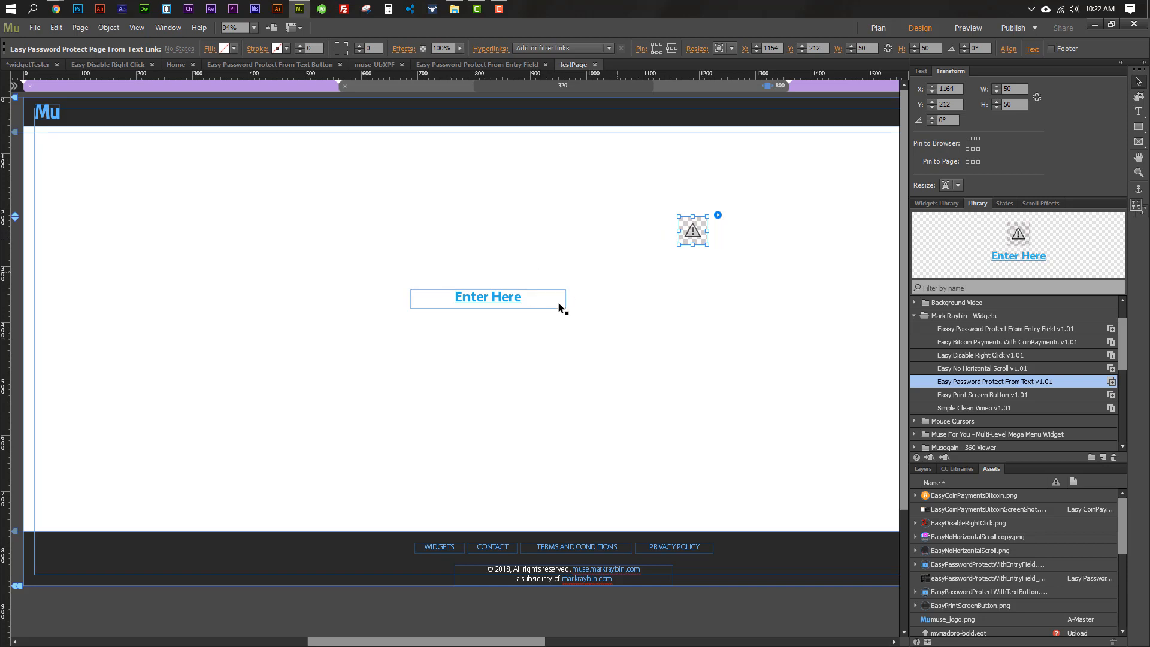
# Select the Enter Here text frame linked to javascript:EasyPass(); and preview the Easy Password Protect widgets
pyautogui.click(500, 301)
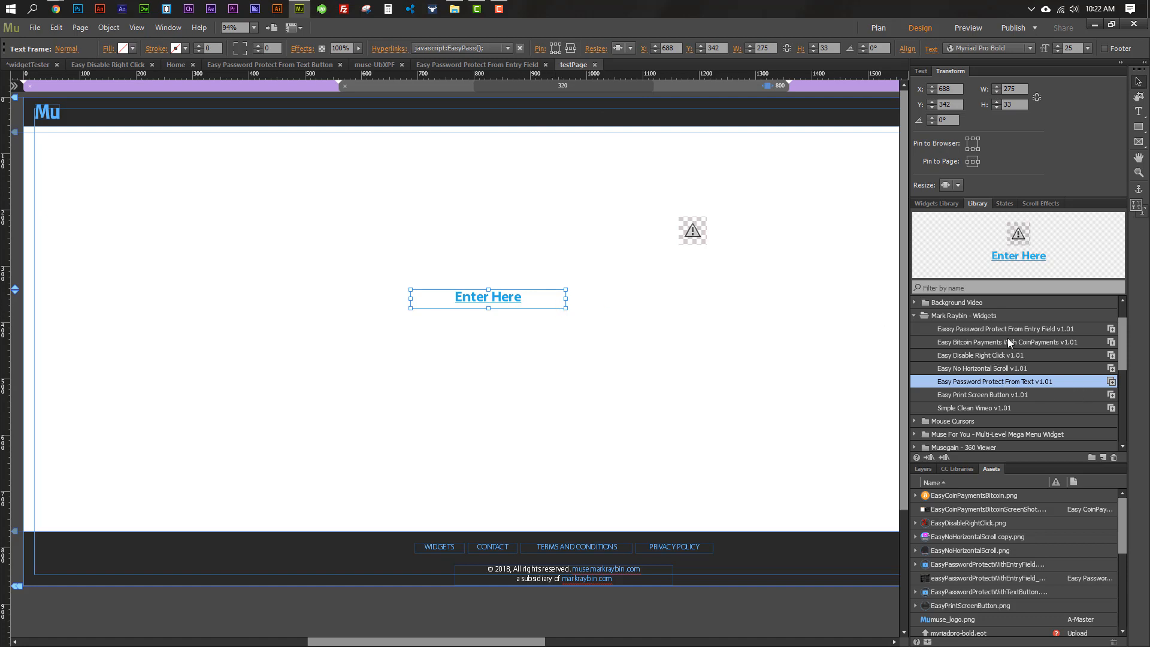
pyautogui.click(992, 330)
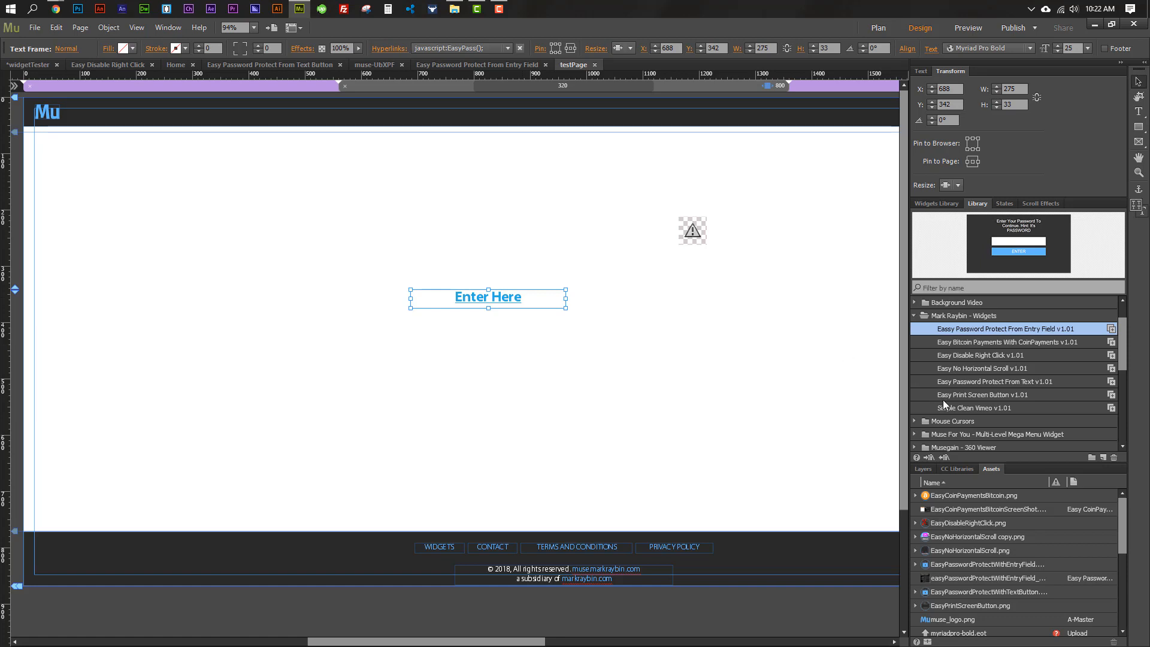
pyautogui.click(966, 381)
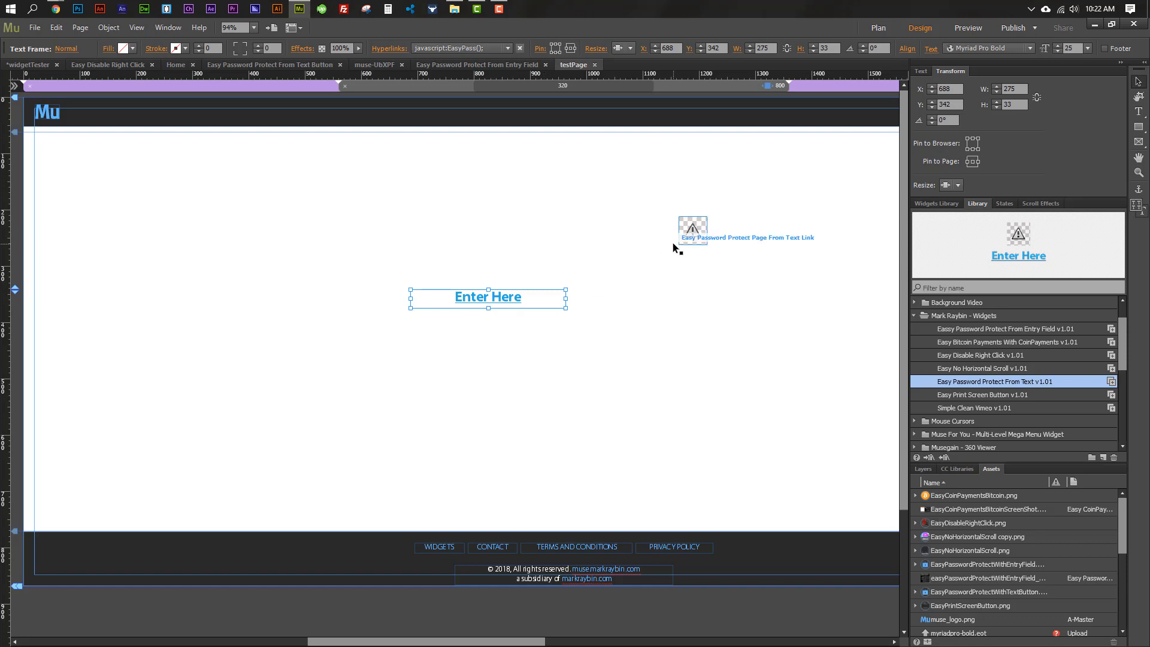
# Review the password widget's Password Text prompt wording in its options, then reselect Enter Here
pyautogui.click(690, 232)
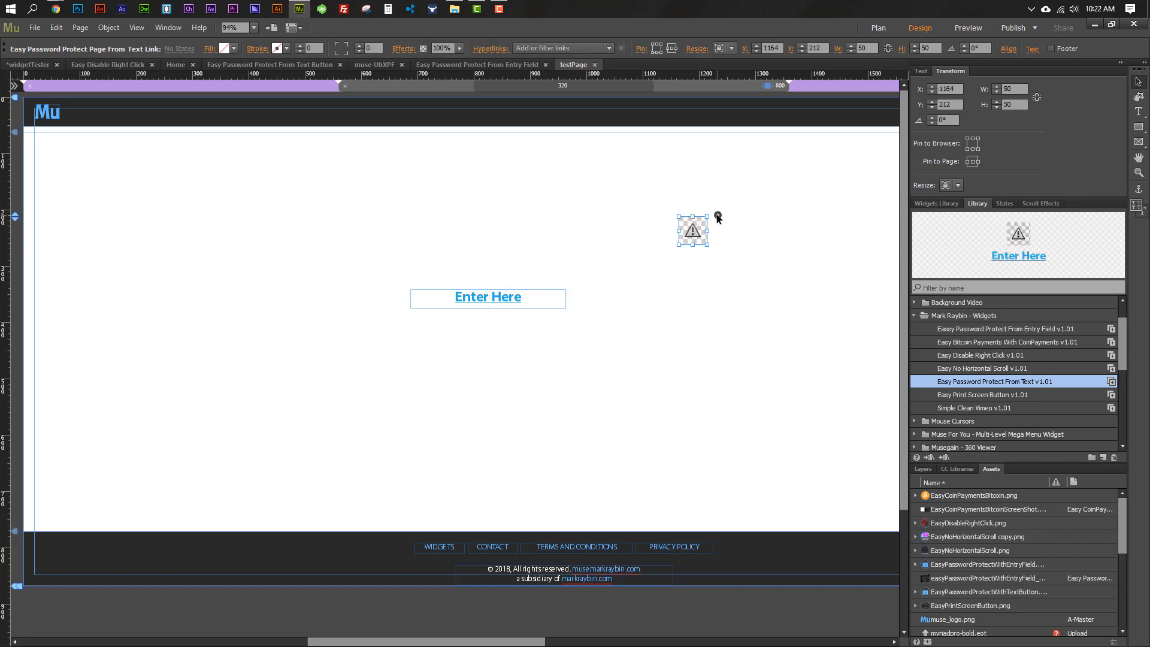
pyautogui.click(717, 215)
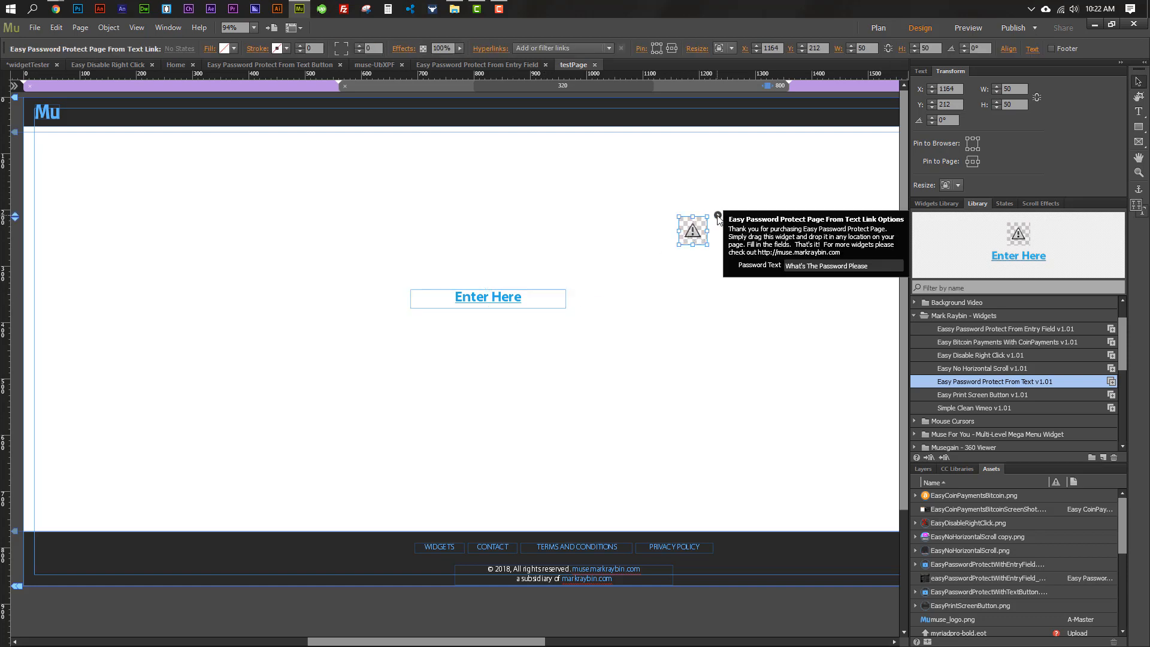
pyautogui.click(791, 267)
pyautogui.moveTo(888, 268); pyautogui.dragTo(752, 278)
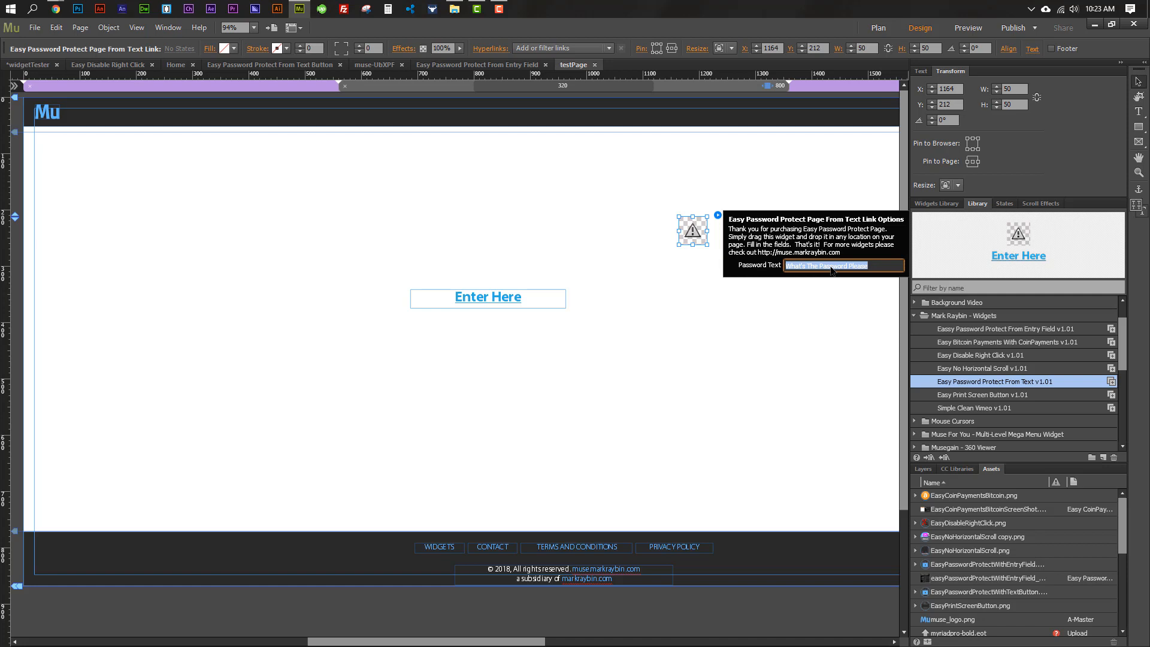
pyautogui.click(528, 303)
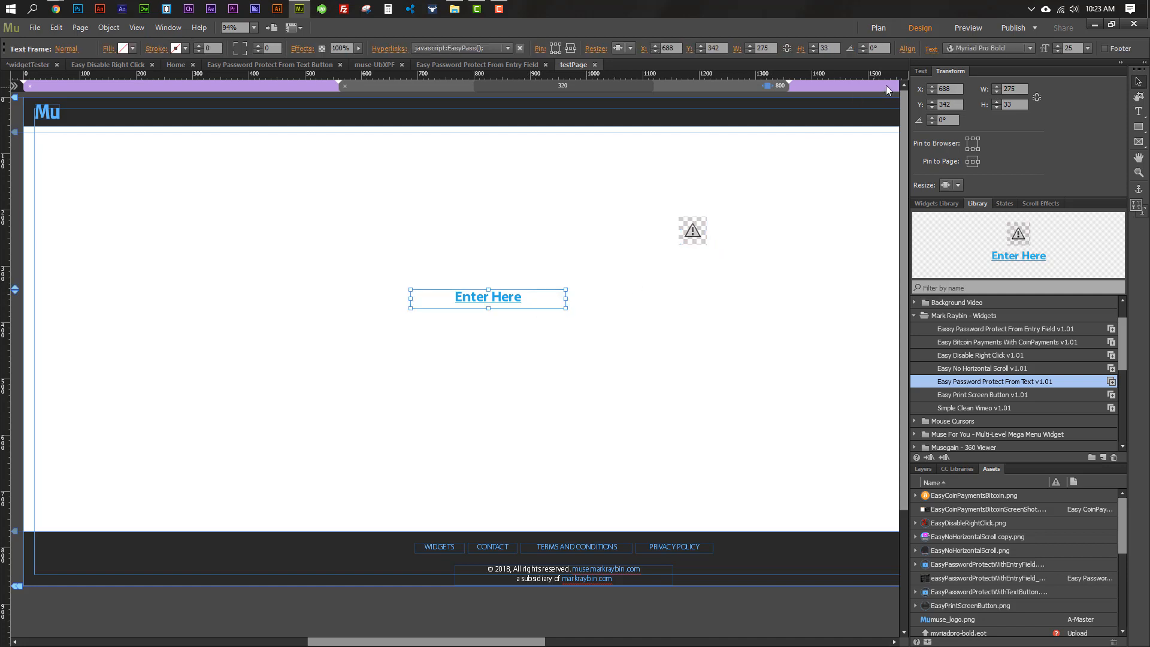
# Publish the page as HTML, accepting the Asset Problem warning
pyautogui.click(1014, 31)
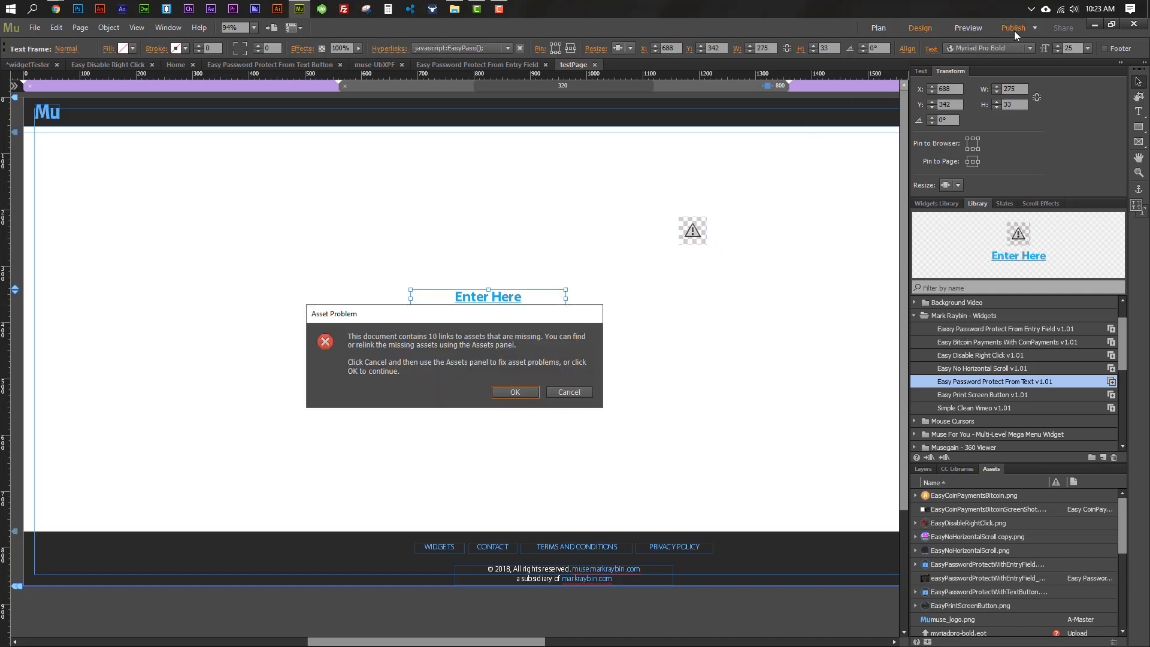
pyautogui.click(516, 393)
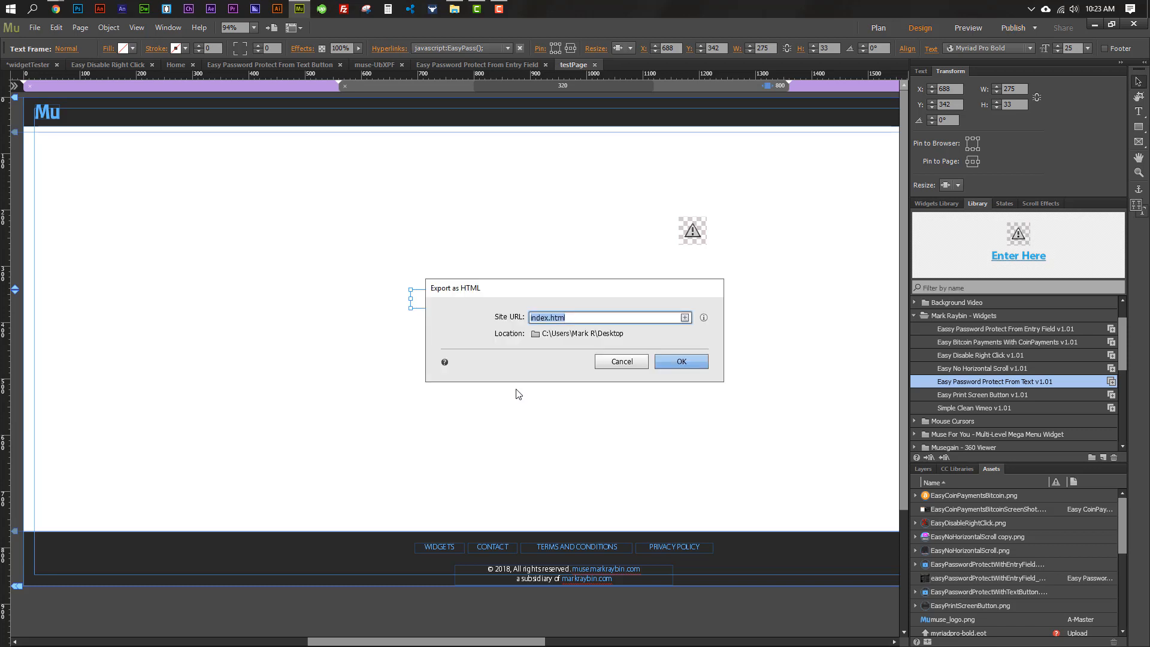
pyautogui.click(662, 362)
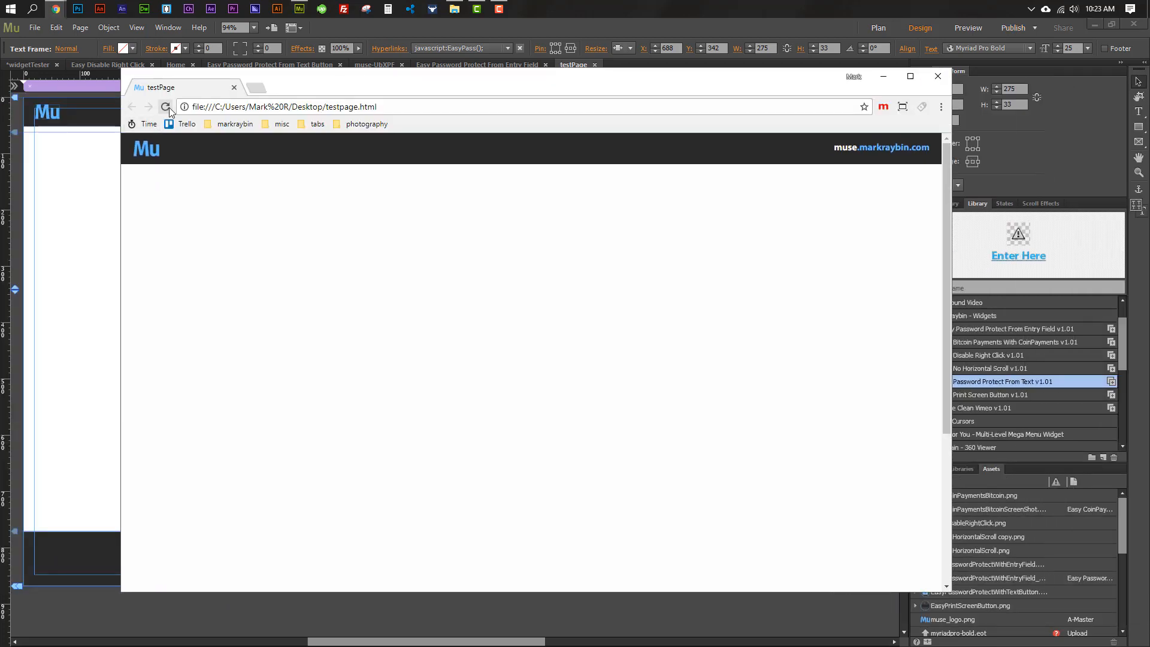
# Reload testpage.html, click Enter Here, and submit a password in the prompt
pyautogui.click(166, 108)
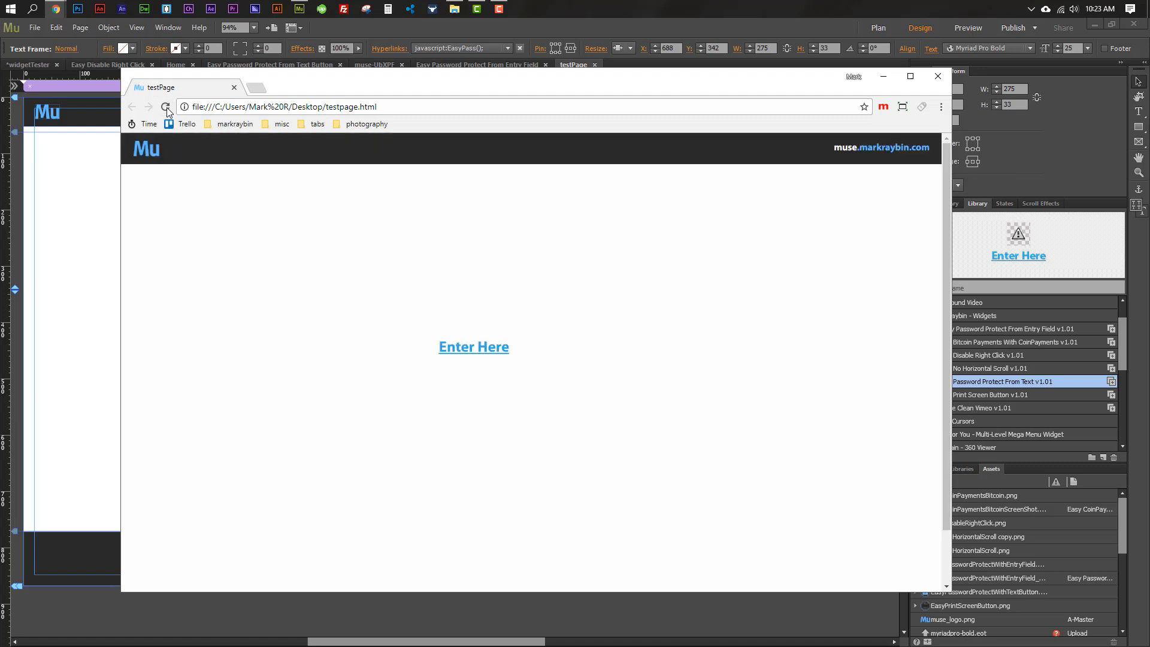
pyautogui.click(483, 350)
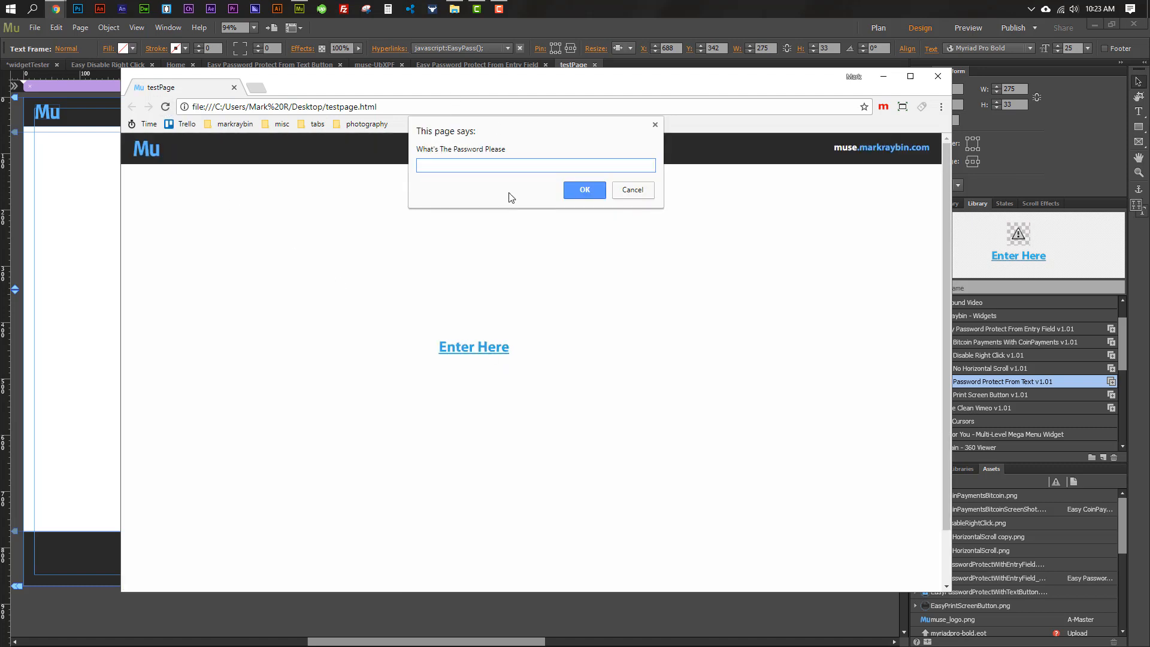
pyautogui.moveTo(417, 157); pyautogui.dragTo(527, 214)
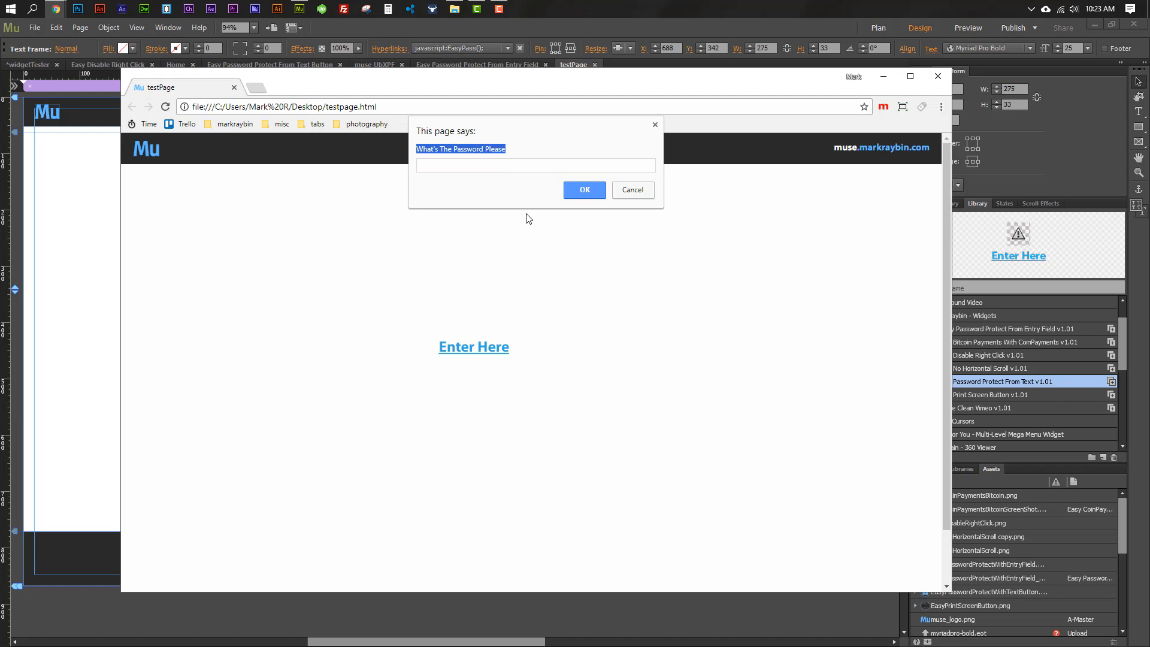
pyautogui.click(497, 170)
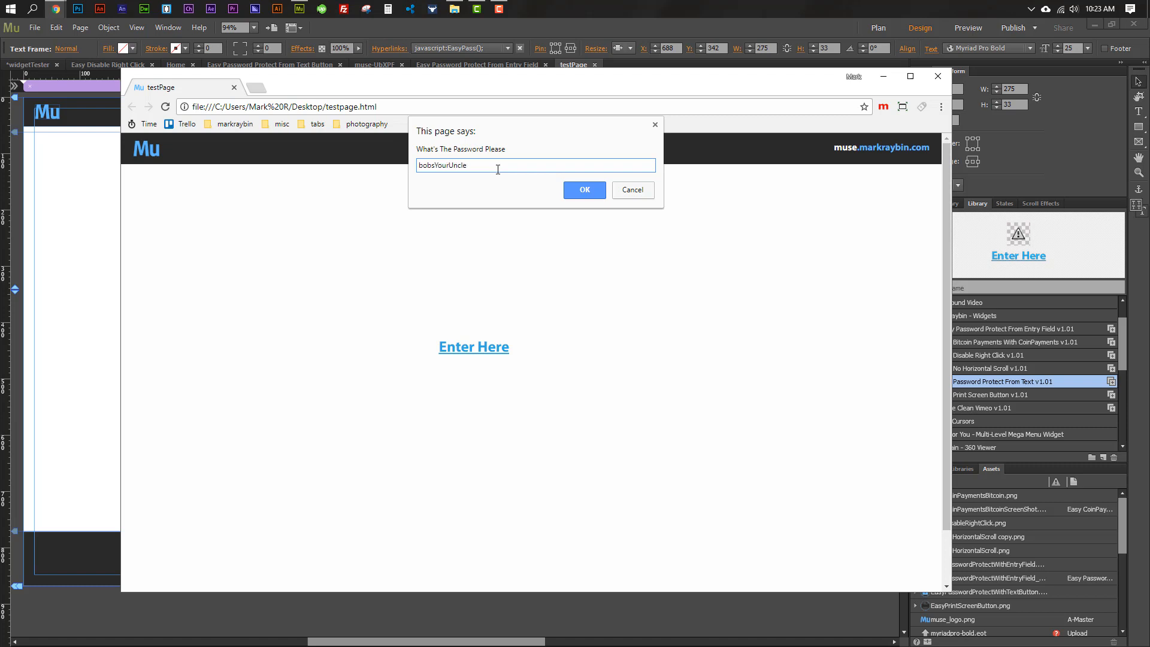
pyautogui.click(592, 193)
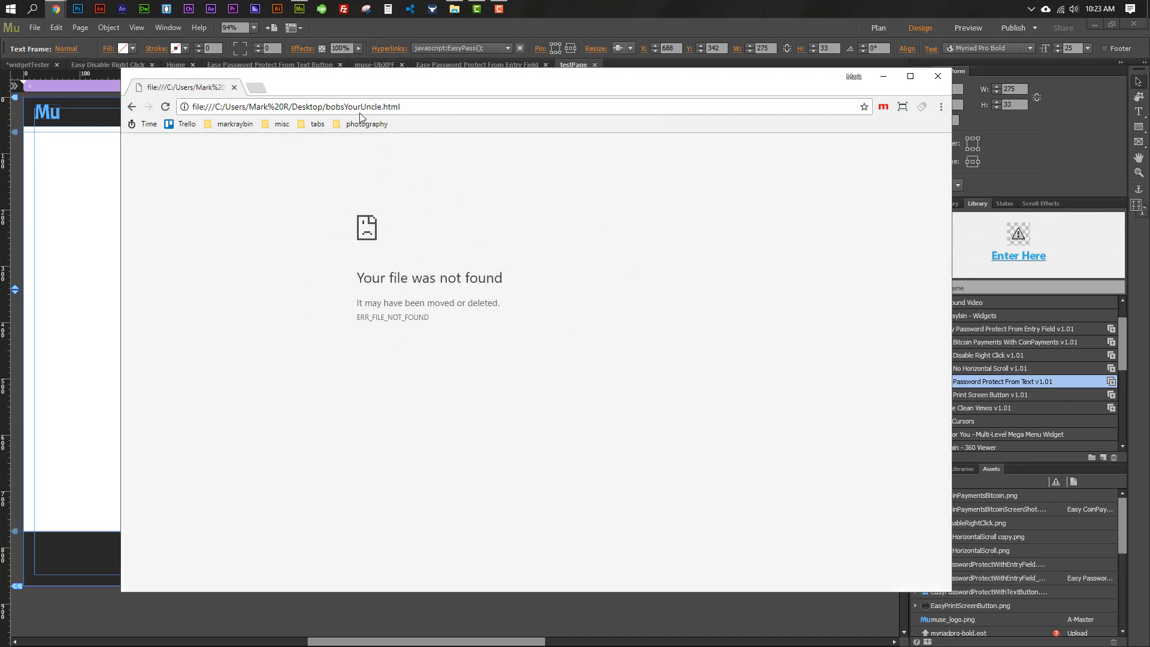
# Inspect the bobsYourUncle.html file name in the address bar of the not-found page
pyautogui.moveTo(325, 106); pyautogui.dragTo(383, 110)
pyautogui.click(402, 106)
pyautogui.moveTo(327, 109); pyautogui.dragTo(381, 115)
pyautogui.moveTo(404, 111); pyautogui.dragTo(382, 113)
pyautogui.moveTo(380, 110); pyautogui.dragTo(330, 109)
# Search 'password' in a new tab and open the password generator site
pyautogui.click(257, 88)
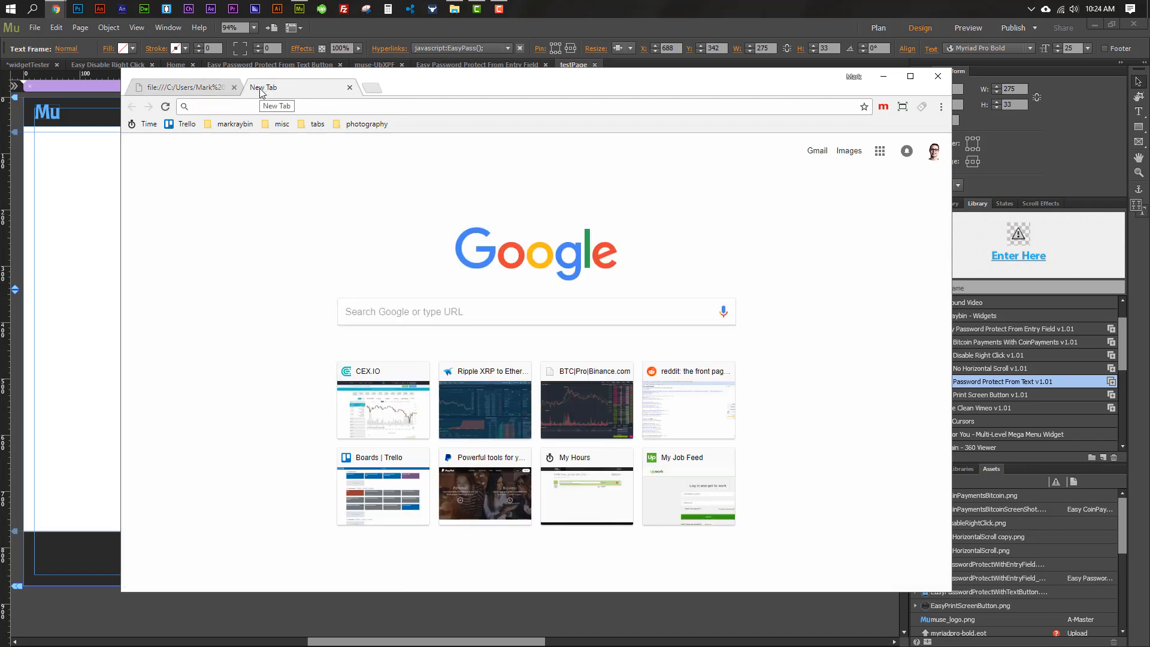
pyautogui.write('passw')
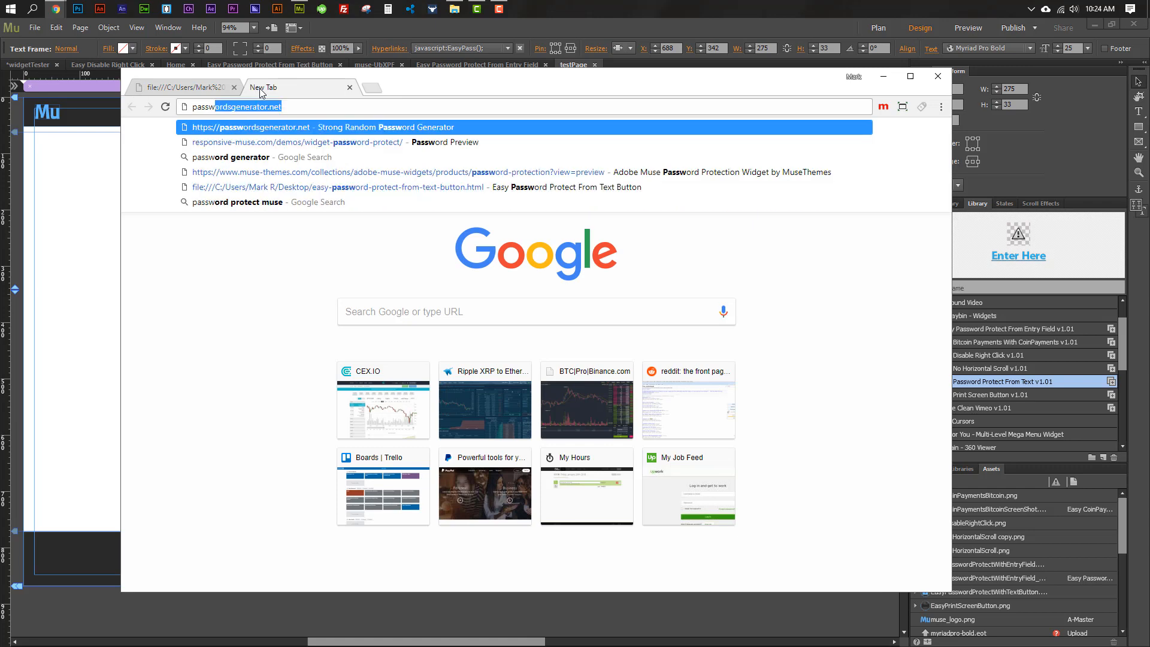
pyautogui.write('ord')
pyautogui.press('Return')
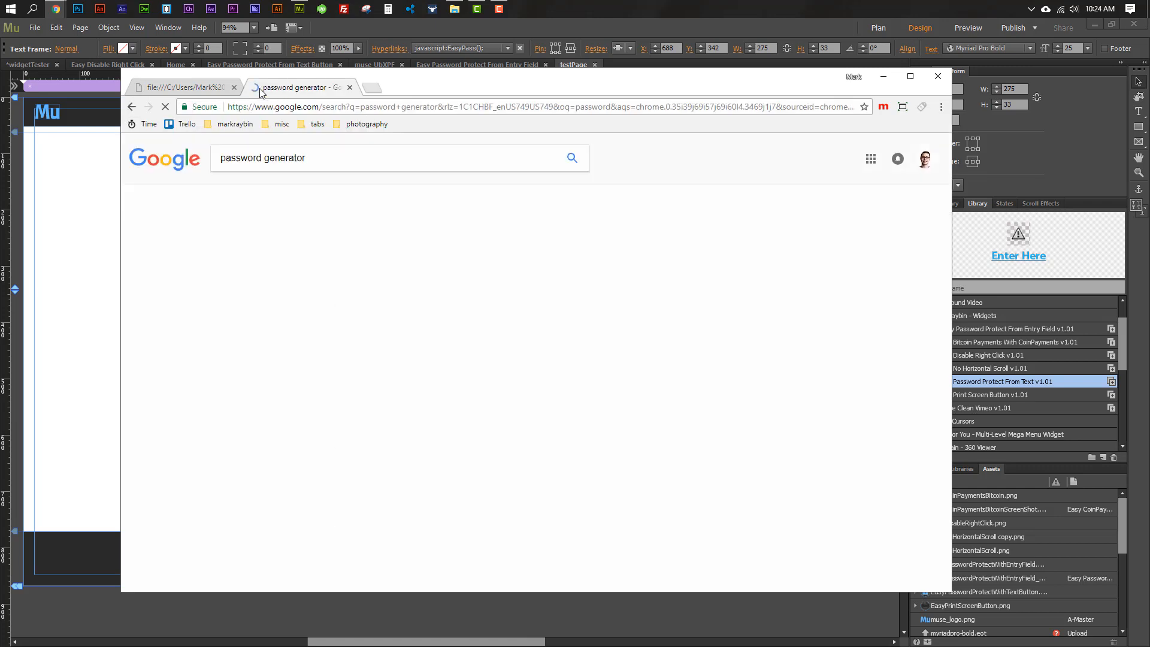
pyautogui.click(287, 244)
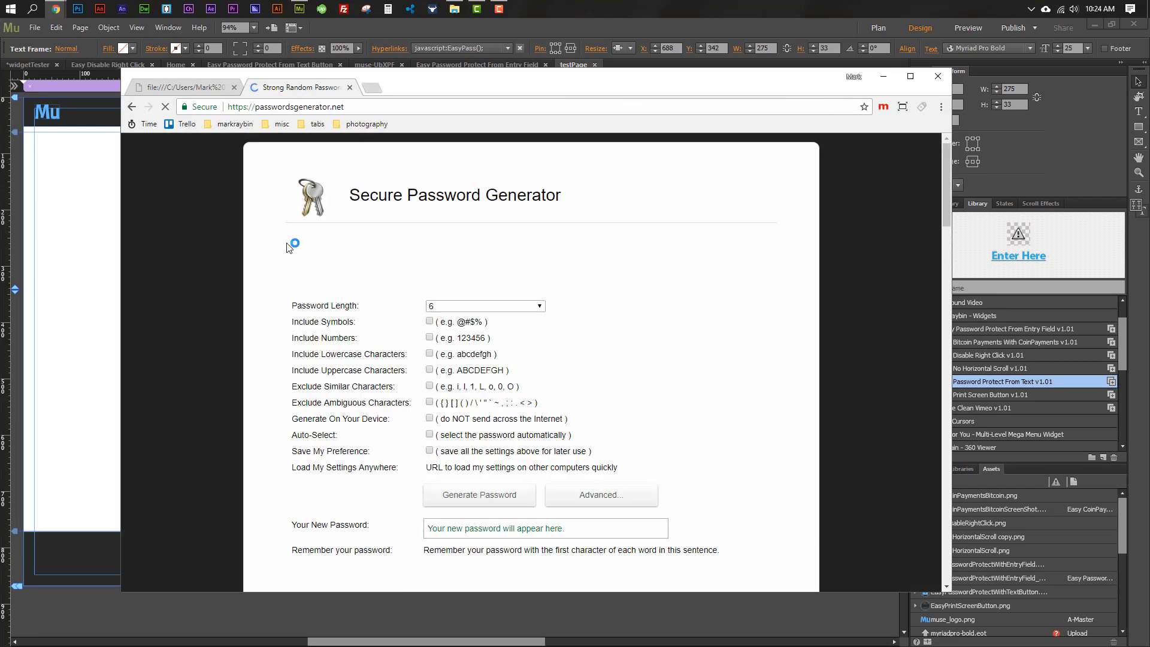
# Generate a 6-character password with lowercase characters included and select the result
pyautogui.click(452, 306)
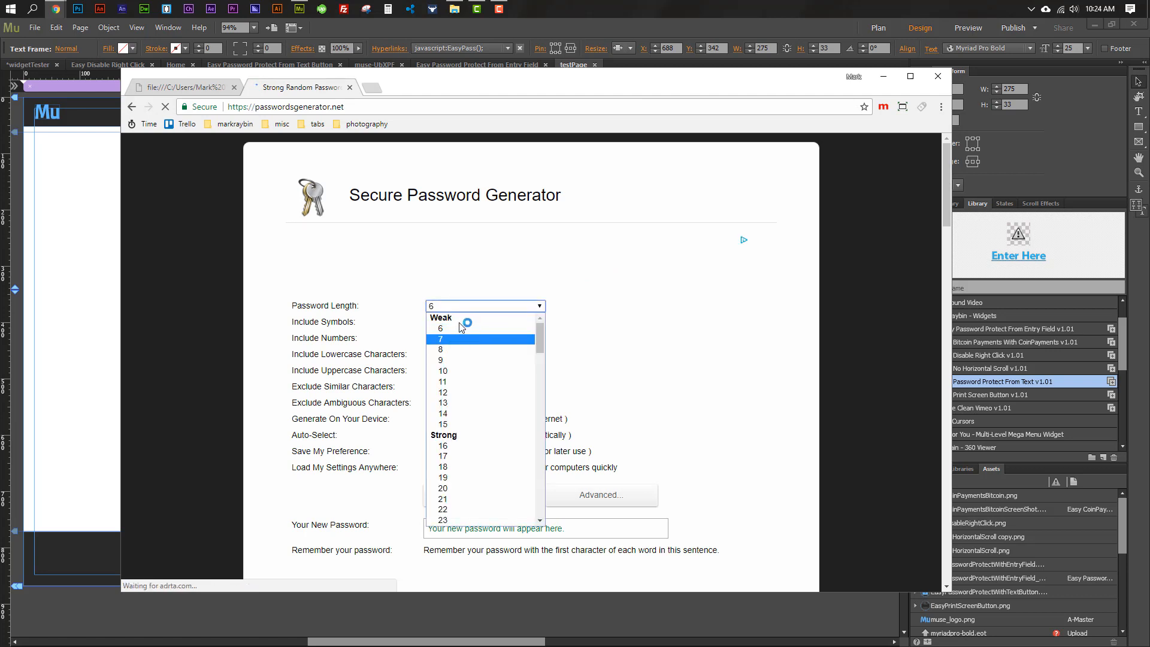
pyautogui.click(511, 330)
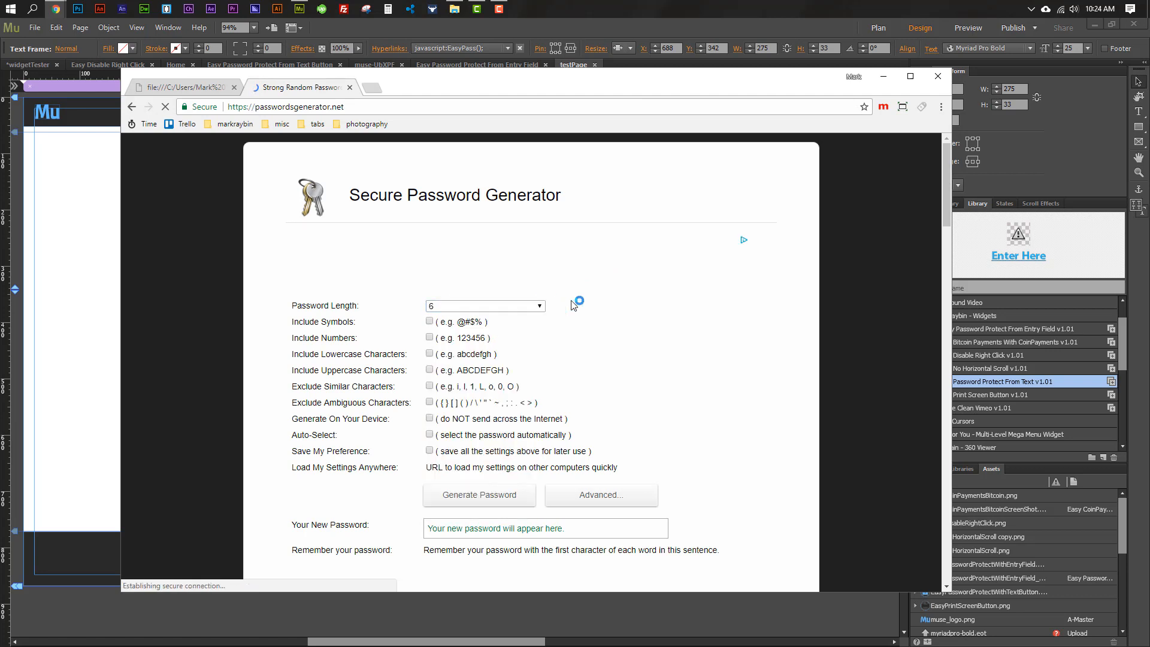
pyautogui.click(464, 502)
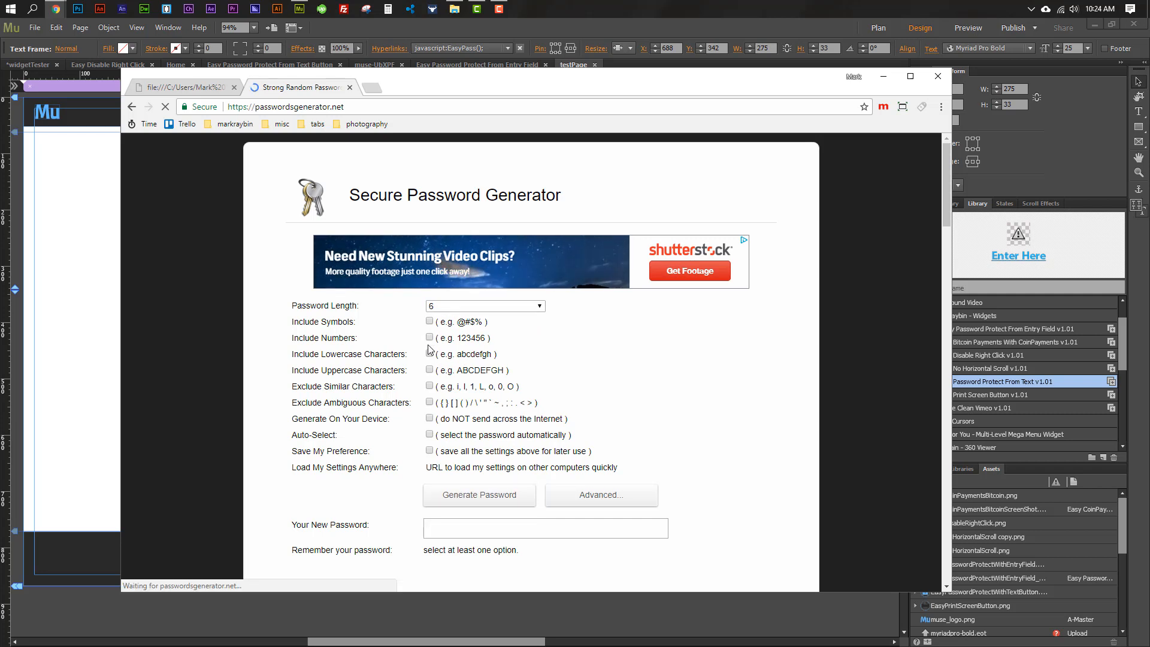
pyautogui.click(429, 354)
pyautogui.click(476, 495)
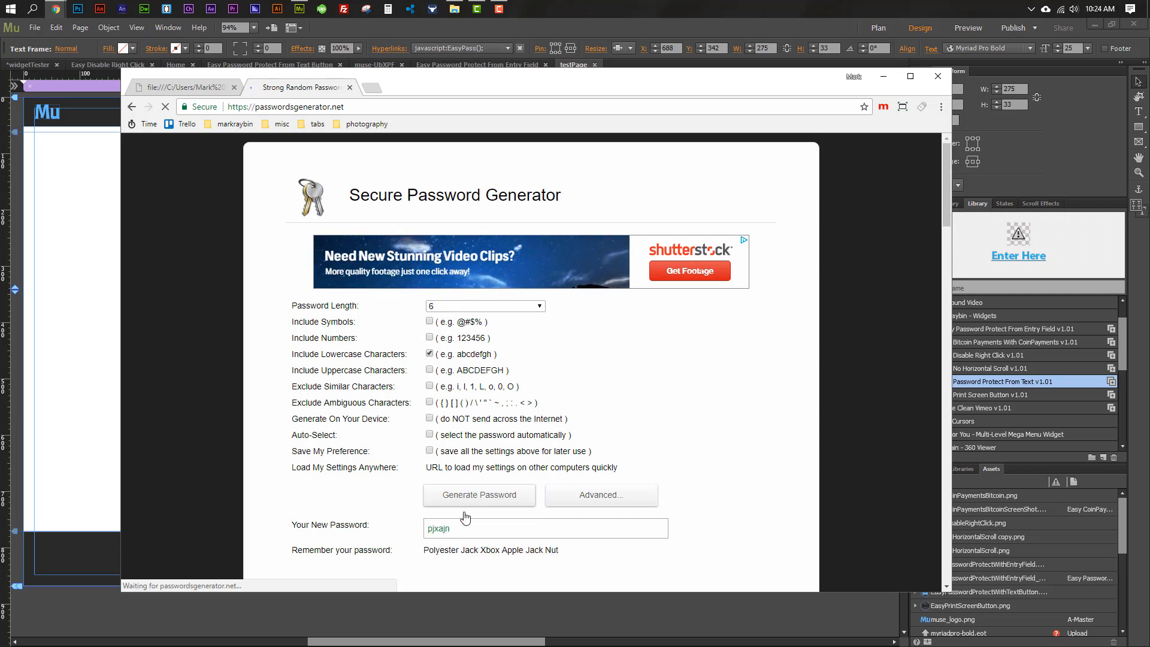
pyautogui.doubleClick(457, 528)
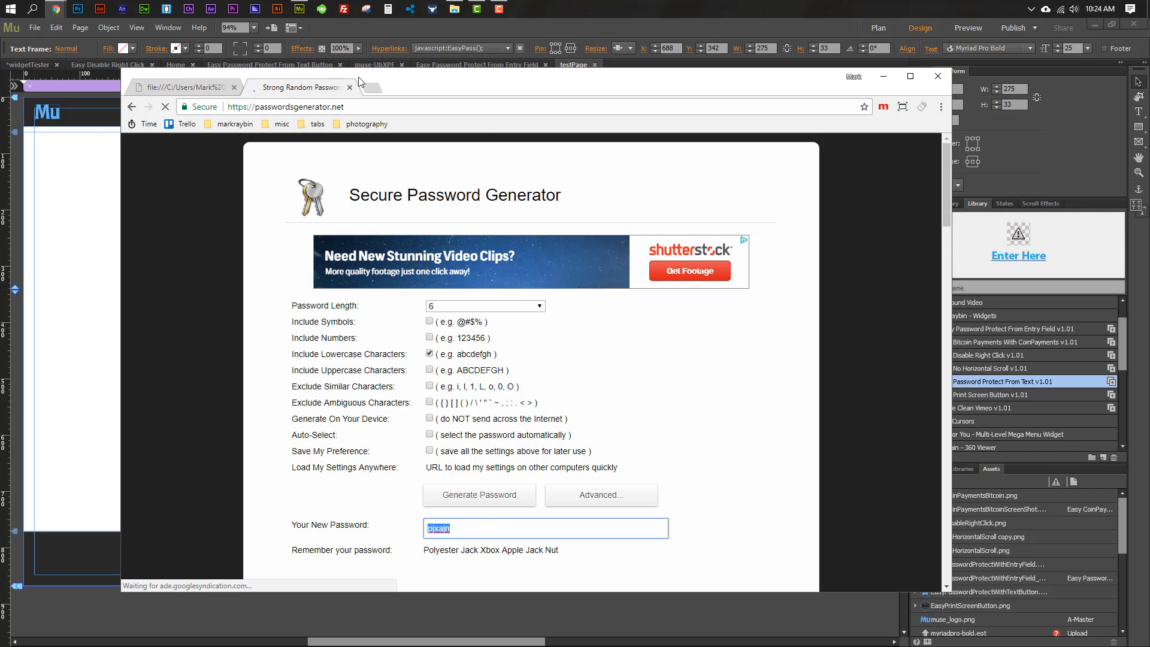
pyautogui.click(420, 27)
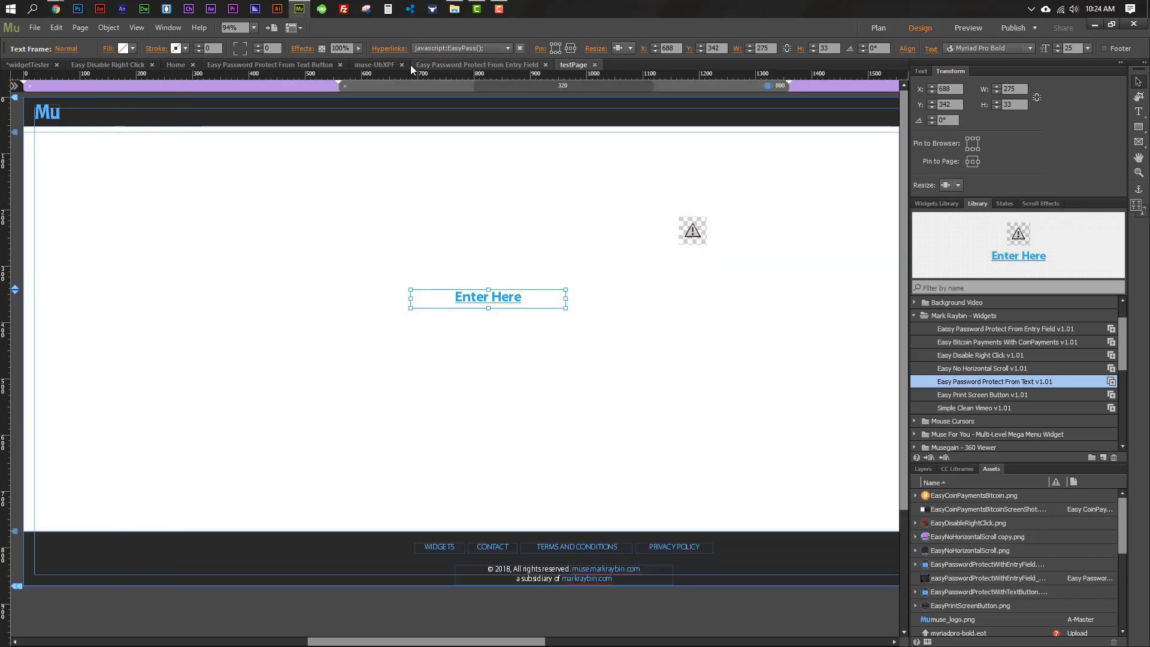
# In Plan view, add a page after testPage named muse- plus the pasted generated password
pyautogui.click(34, 64)
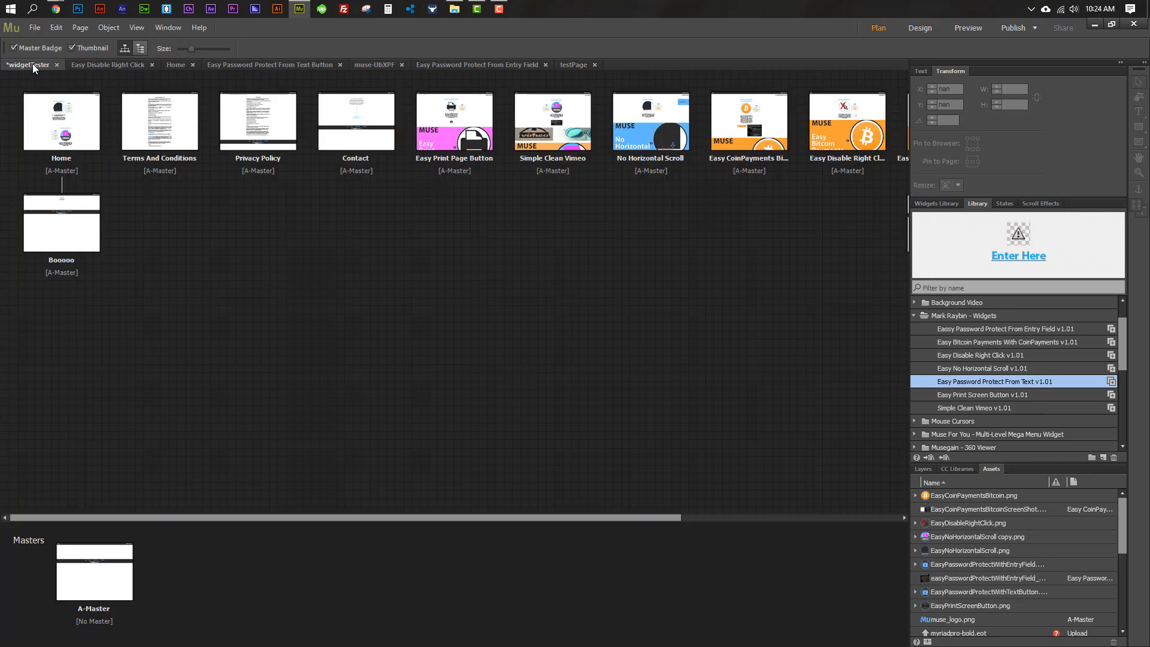
pyautogui.moveTo(722, 518); pyautogui.dragTo(793, 519)
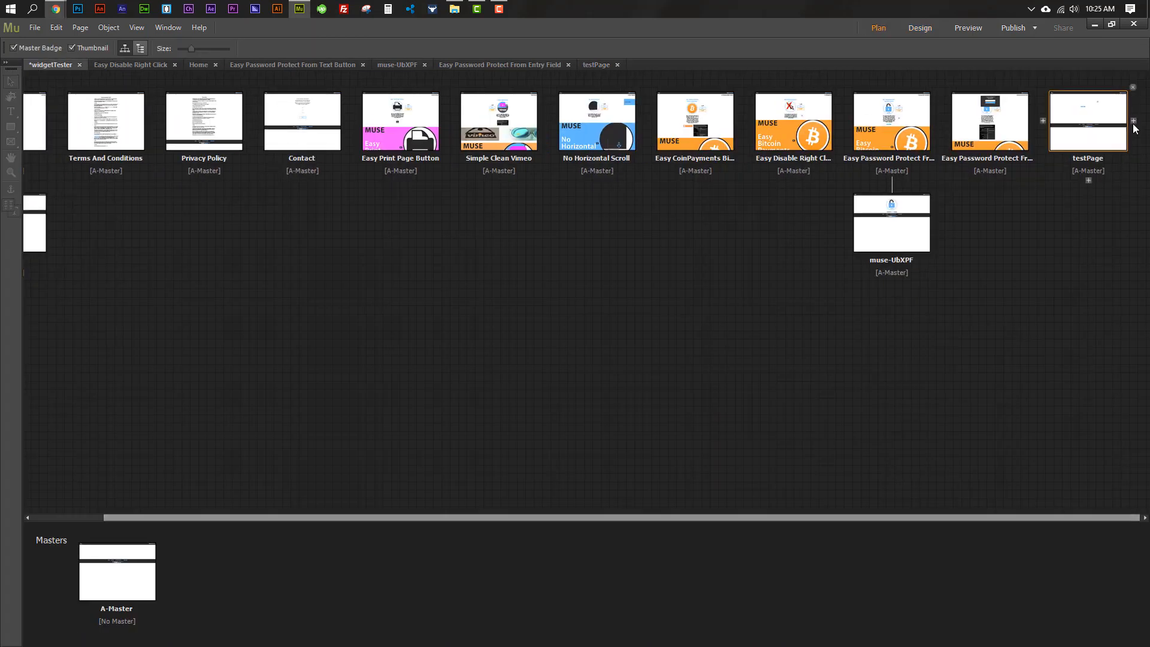
pyautogui.click(1133, 121)
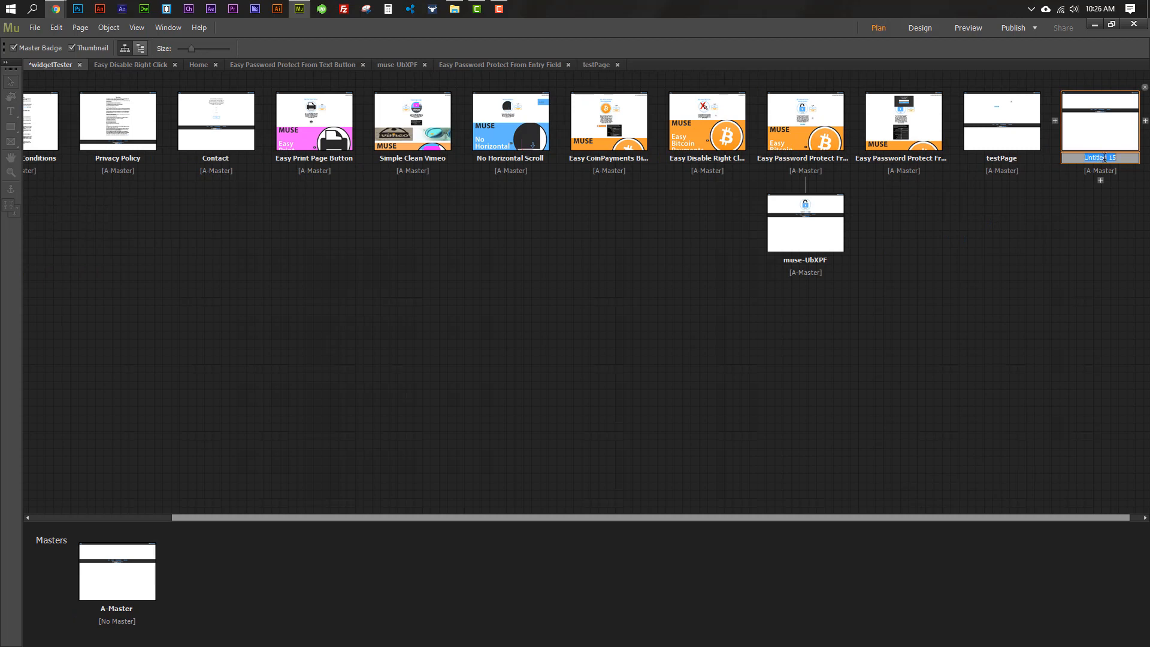
pyautogui.moveTo(1099, 158)
pyautogui.mouseDown()
pyautogui.moveTo(1130, 157)
pyautogui.moveTo(1079, 158)
pyautogui.mouseUp()
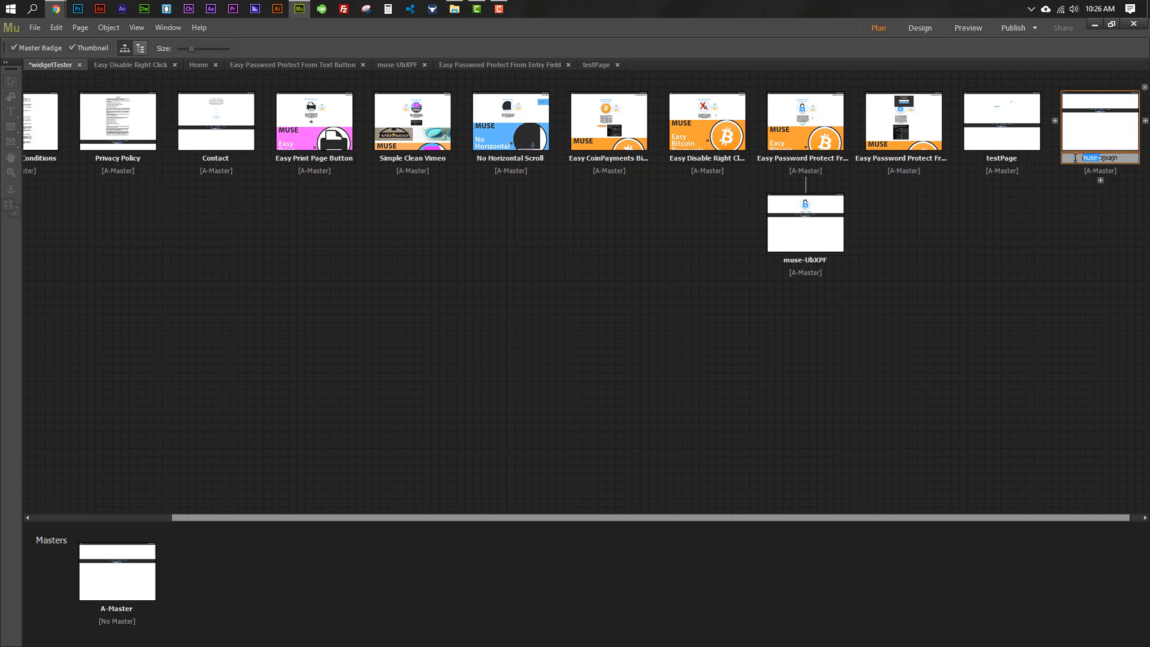
pyautogui.click(1118, 158)
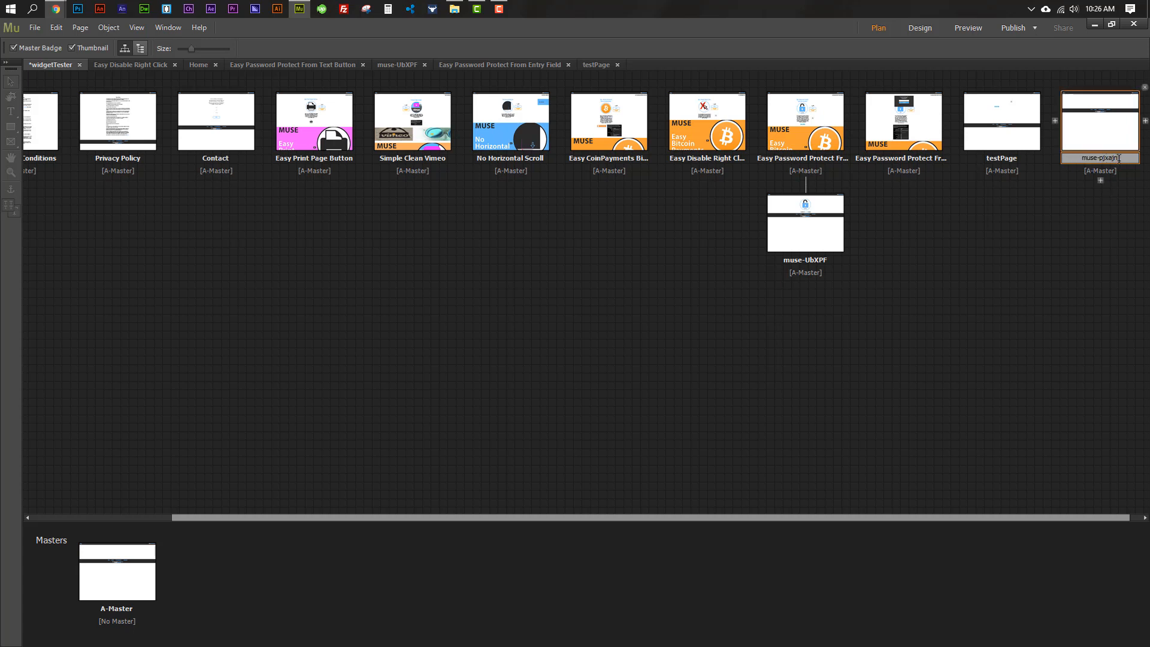
pyautogui.click(1100, 217)
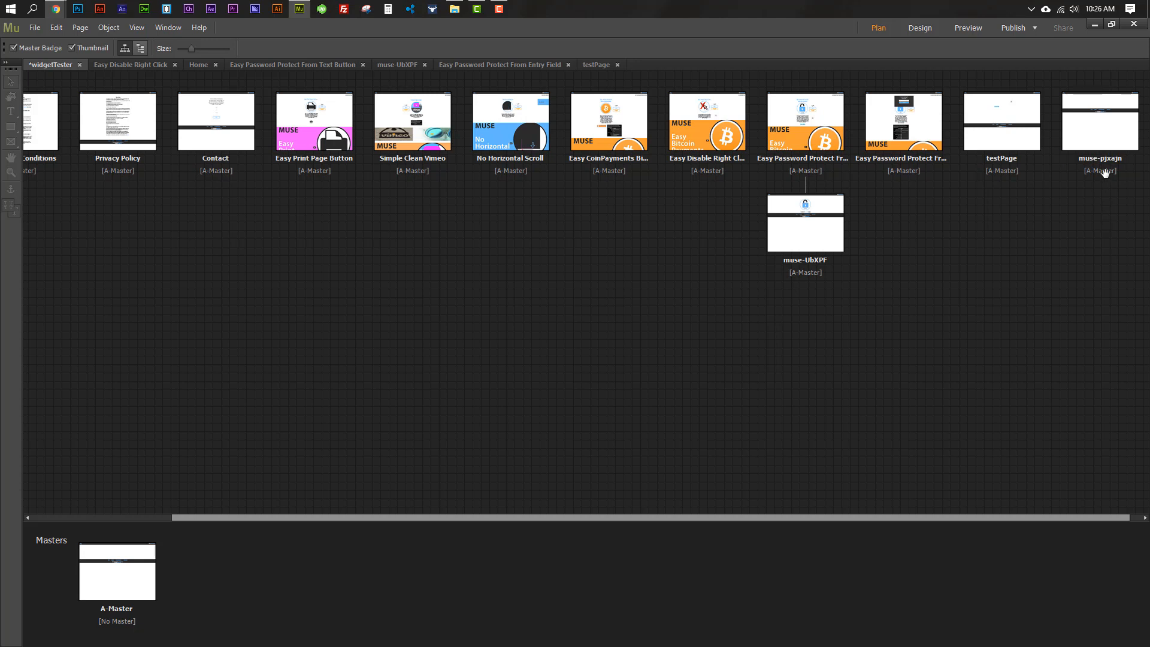
# Publish the site as HTML to the Desktop past the missing-assets warning, then view it
pyautogui.click(1013, 29)
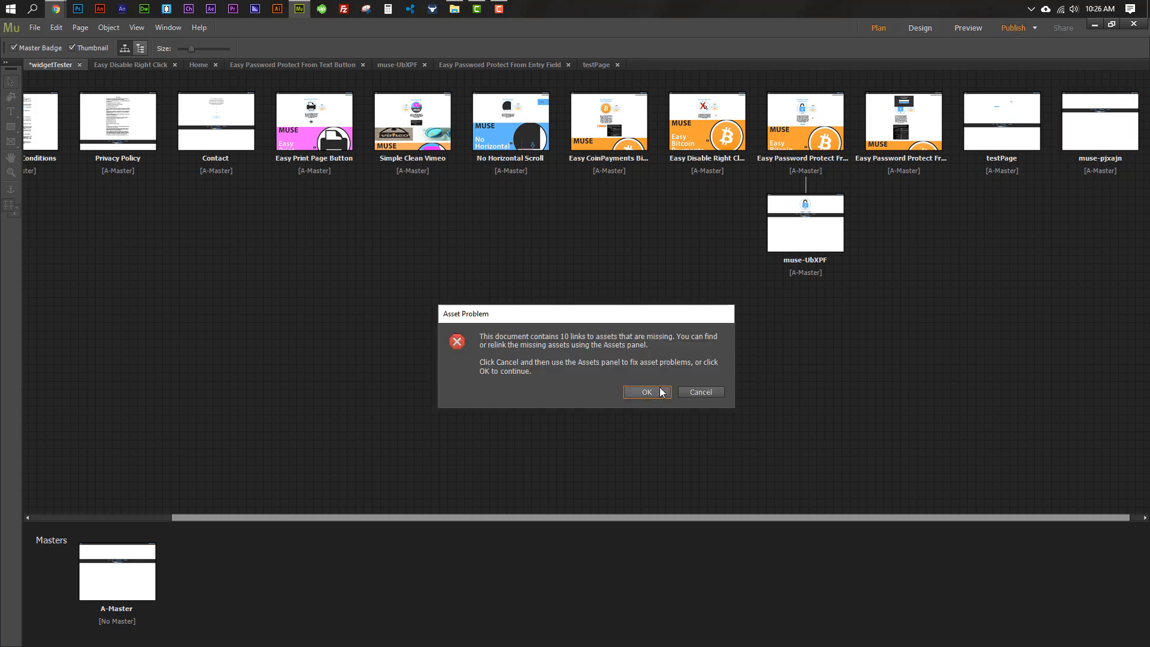
pyautogui.click(647, 391)
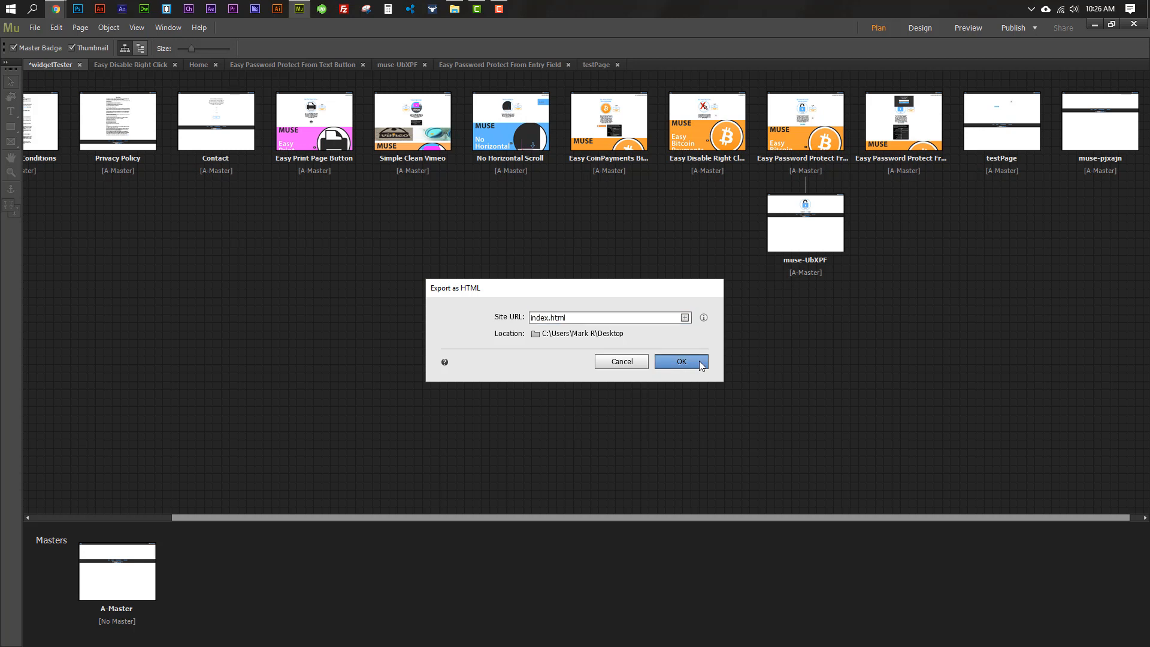
pyautogui.click(699, 362)
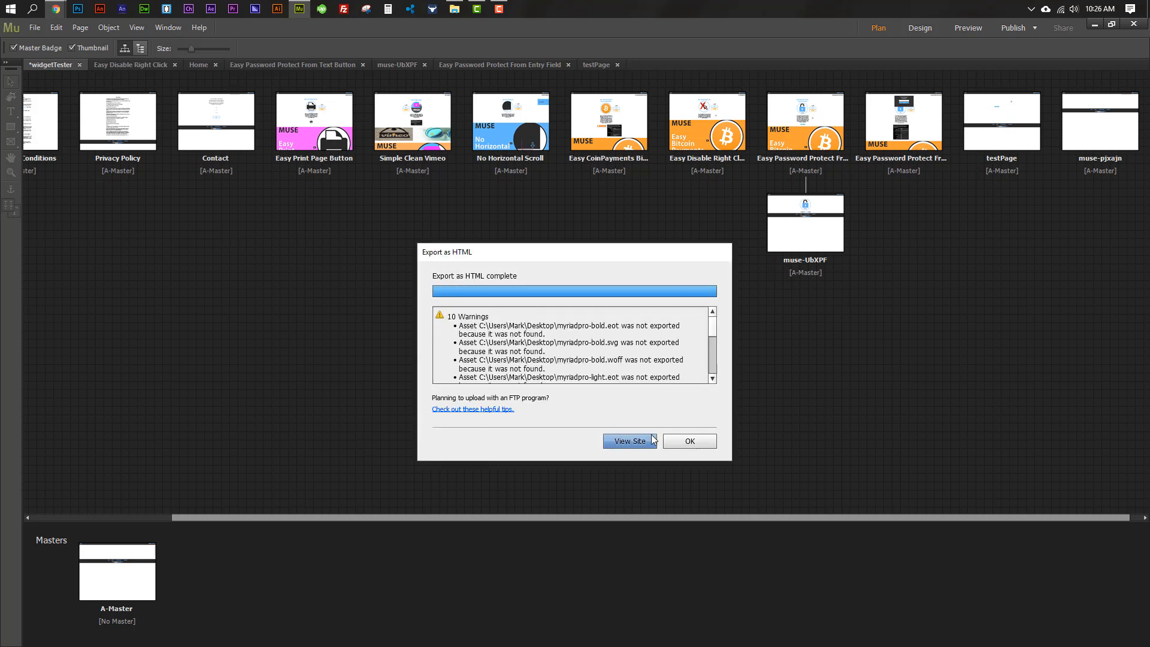
pyautogui.click(650, 440)
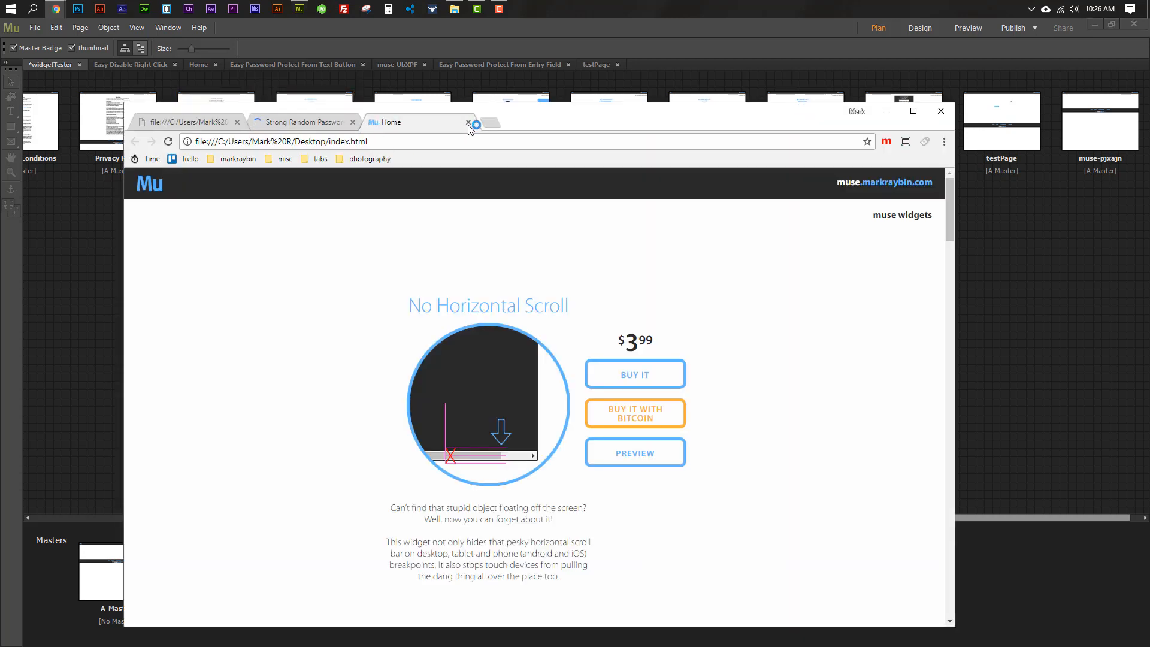
# Return to testpage.html, paste the password at the Enter Here prompt, and reach the muse- page
pyautogui.click(468, 122)
pyautogui.click(203, 123)
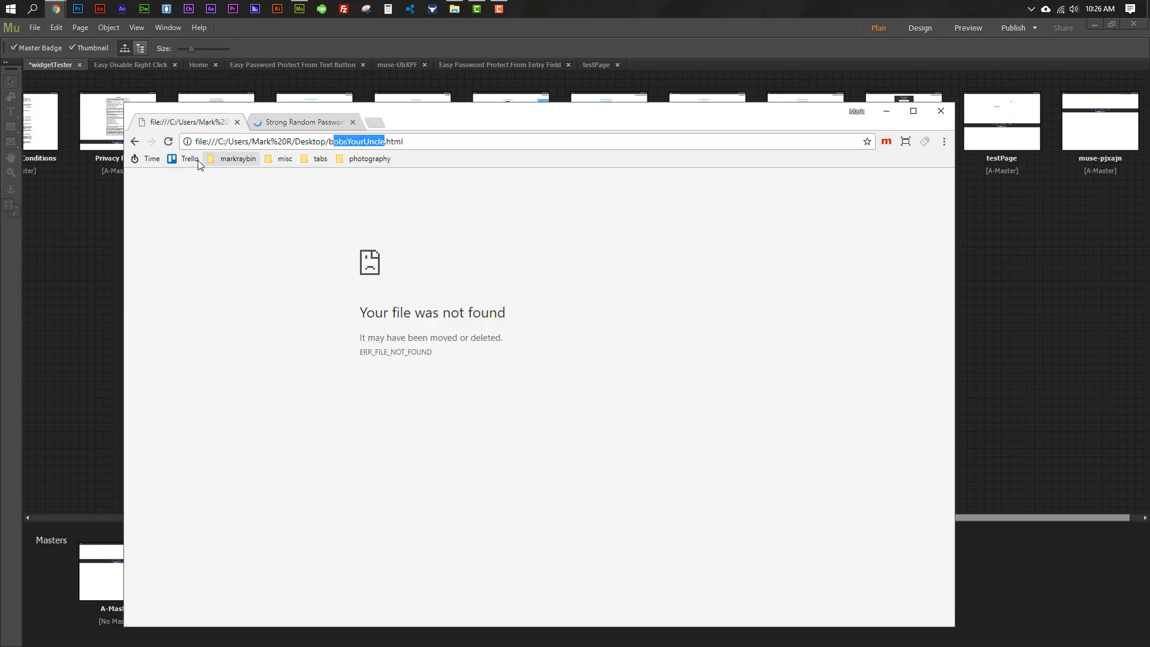
pyautogui.click(135, 141)
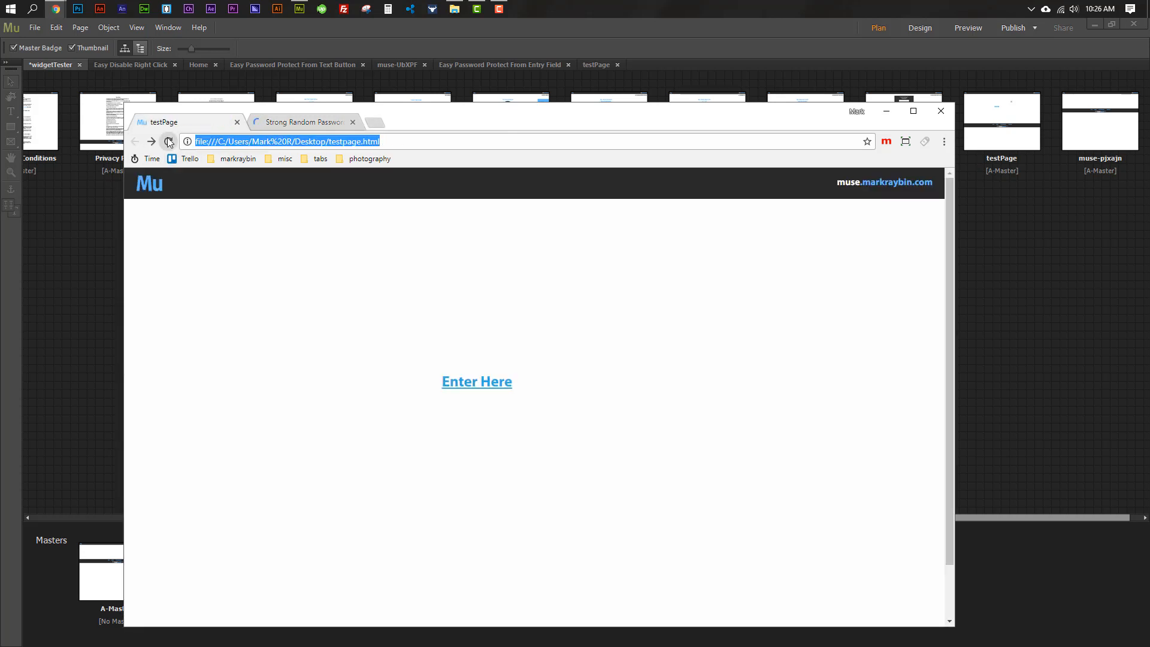
pyautogui.click(487, 384)
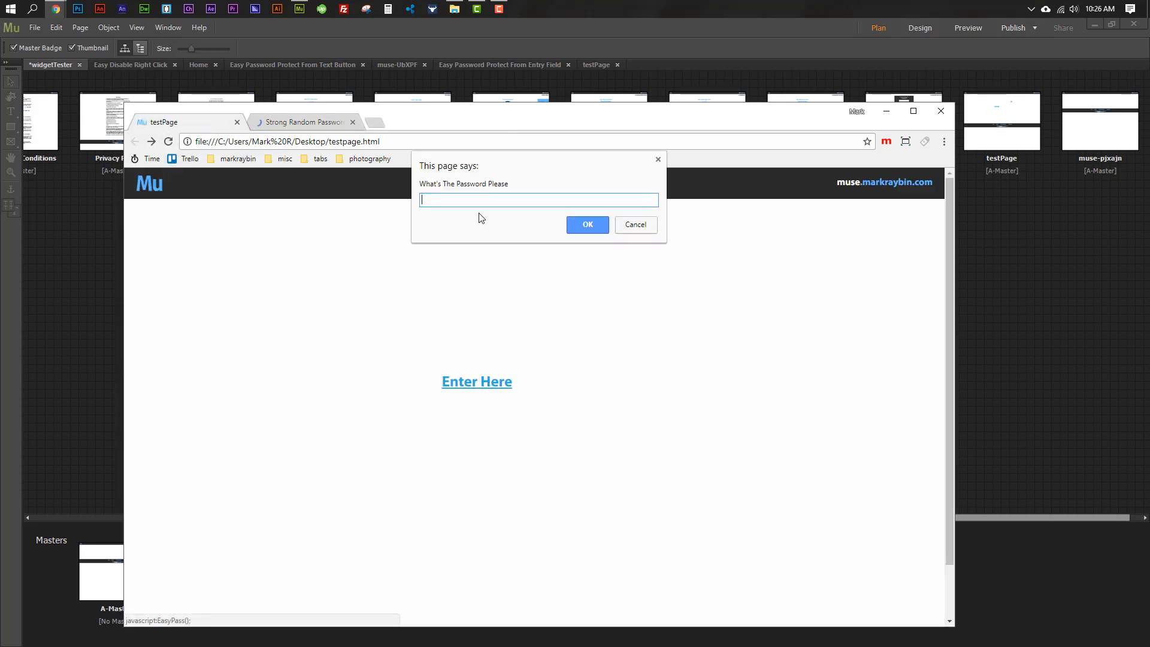
pyautogui.hotkey('ctrl', 'v')
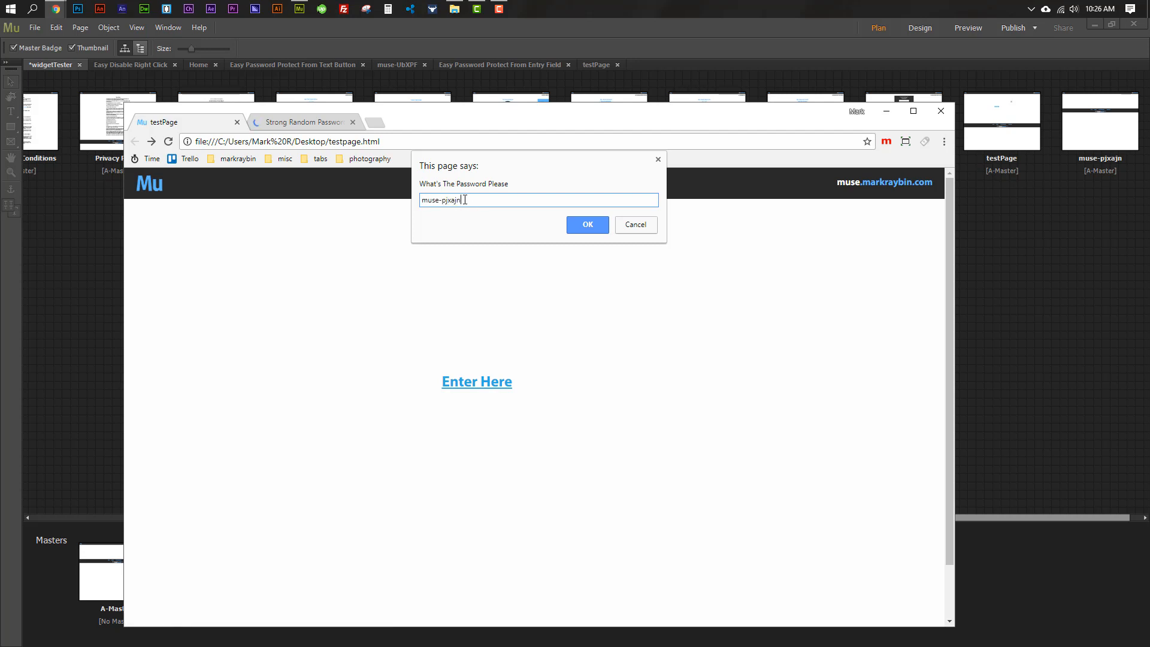
pyautogui.moveTo(465, 200); pyautogui.dragTo(421, 201)
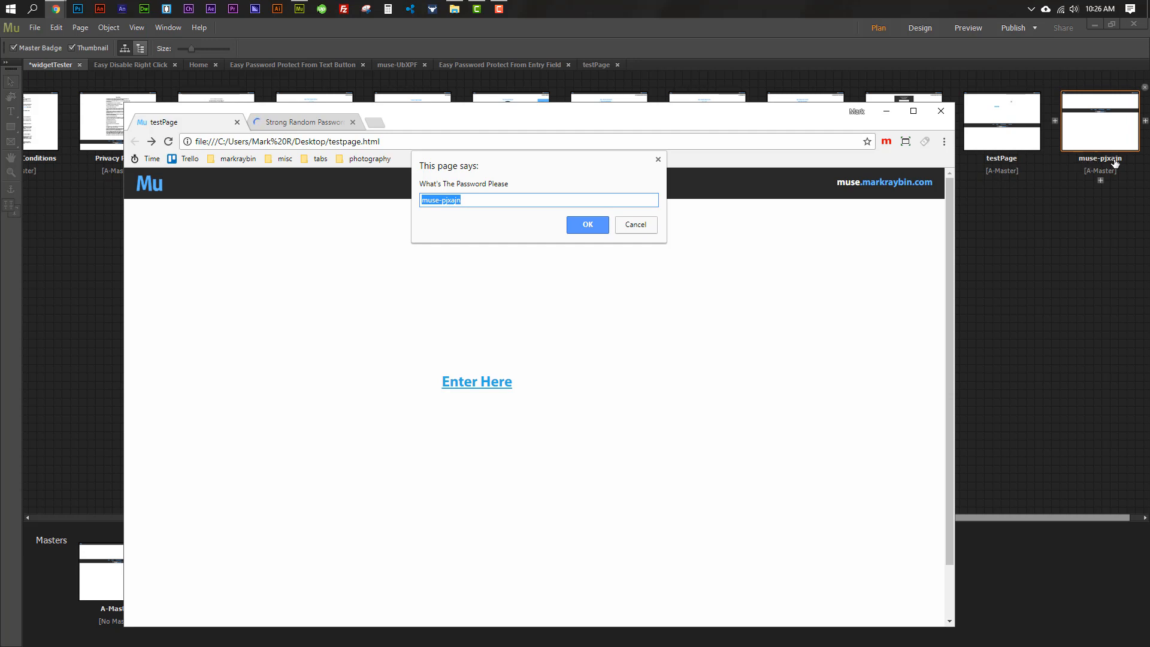
pyautogui.click(588, 226)
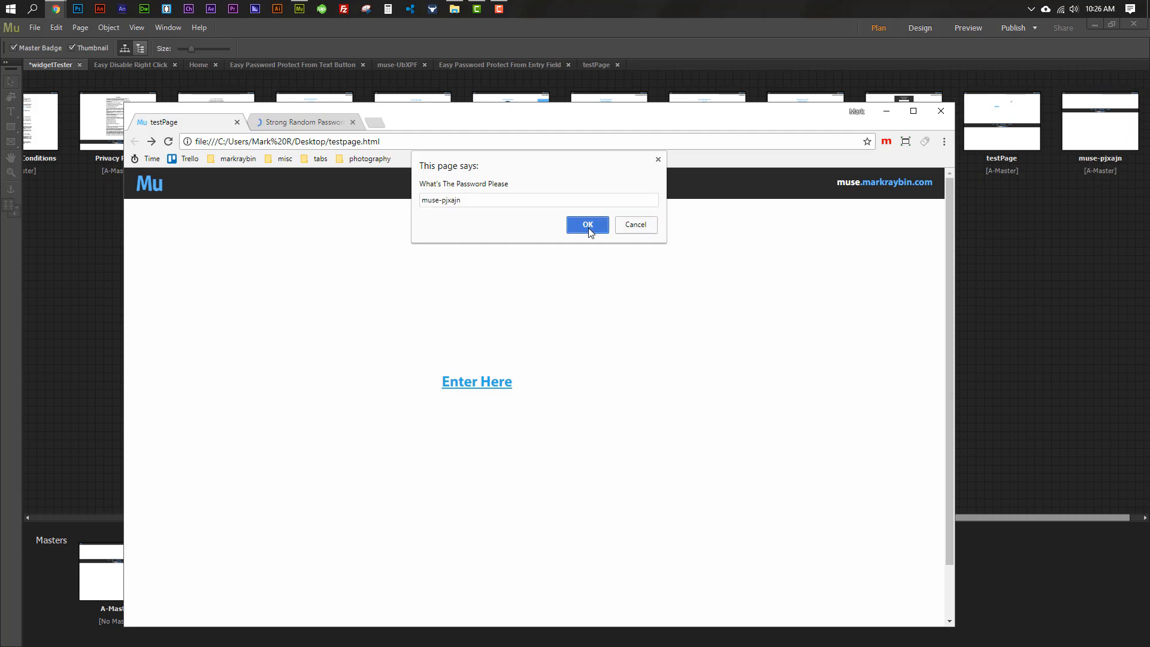
pyautogui.moveTo(393, 142); pyautogui.dragTo(329, 142)
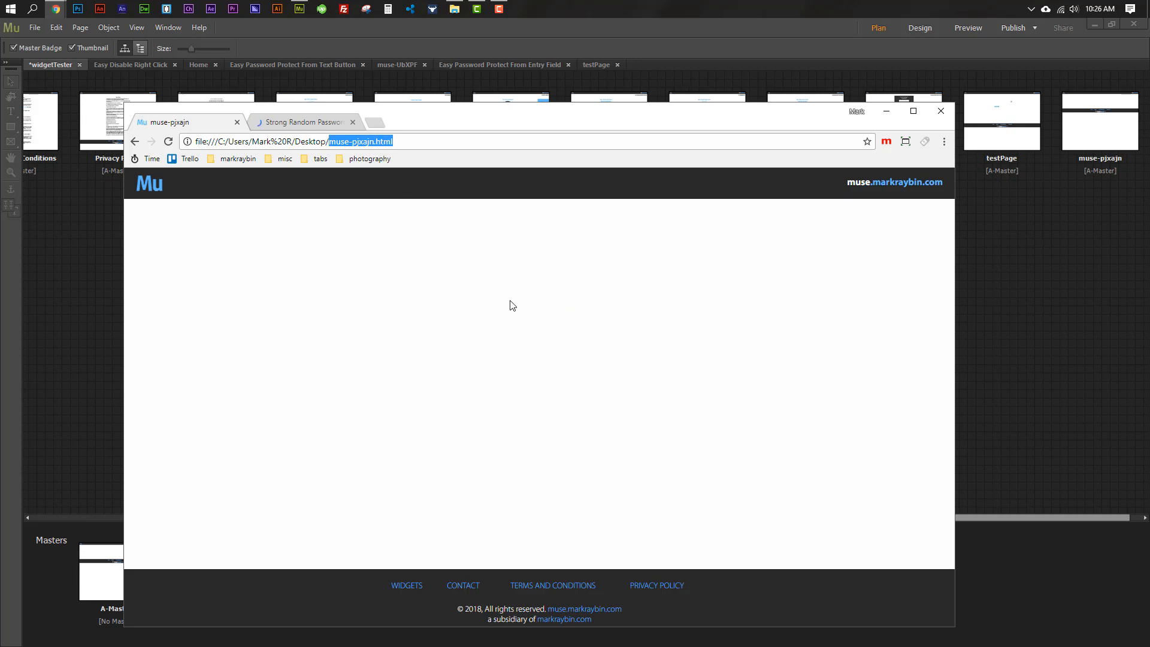
pyautogui.click(371, 142)
pyautogui.moveTo(371, 143); pyautogui.dragTo(330, 143)
pyautogui.rightClick(590, 404)
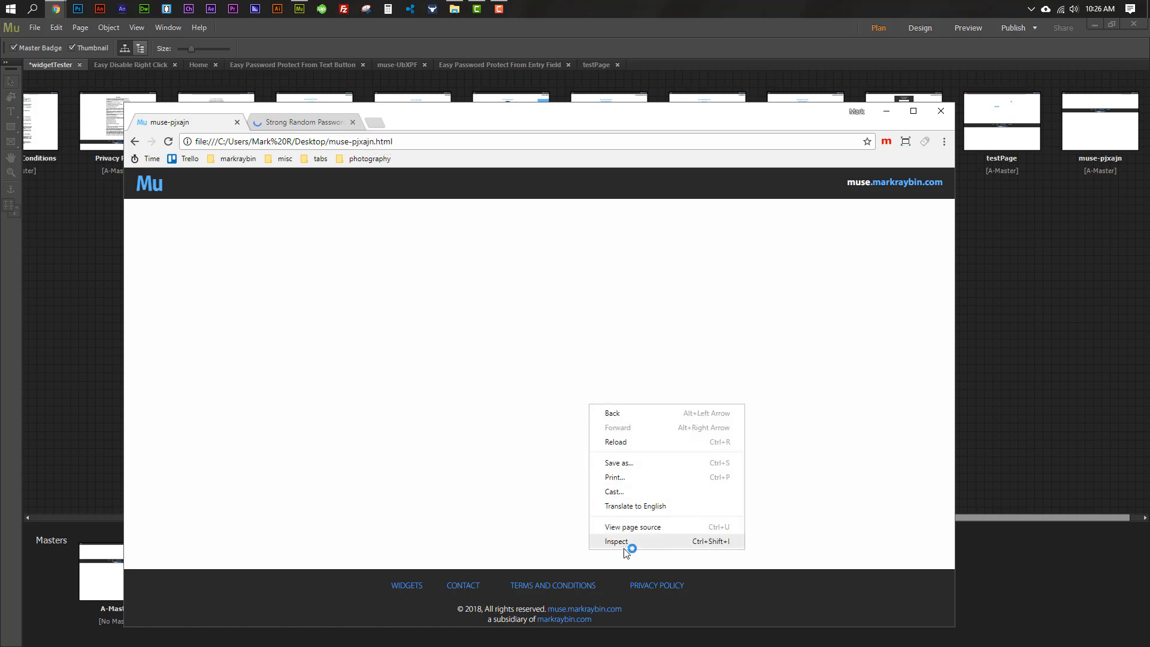
pyautogui.click(625, 544)
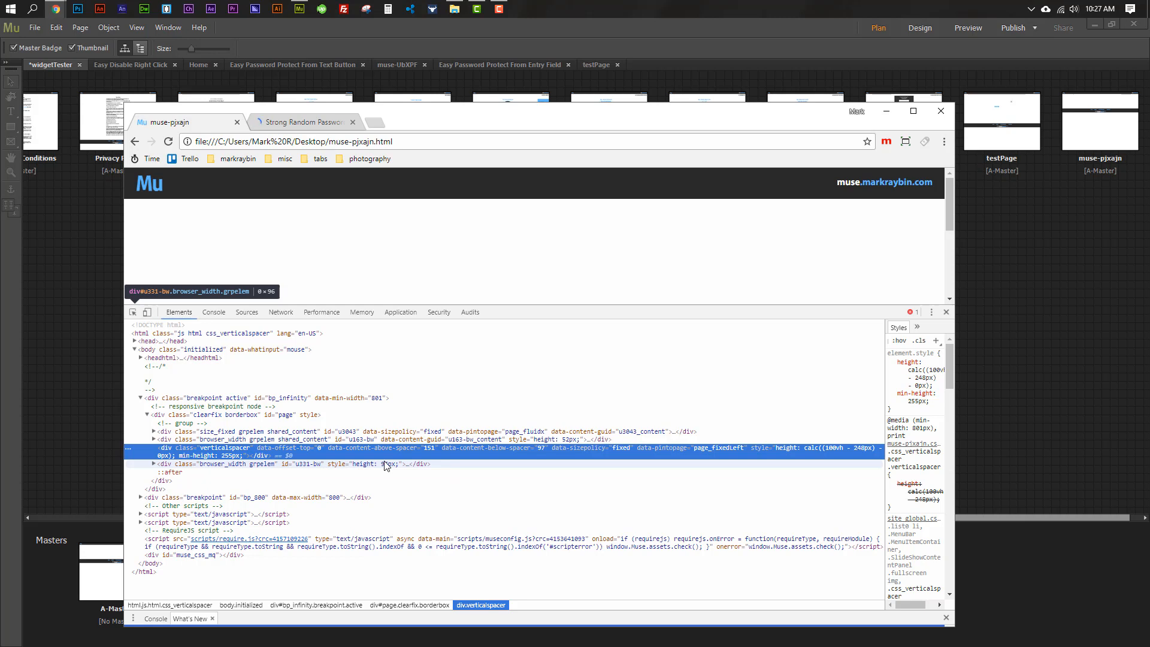
pyautogui.click(946, 311)
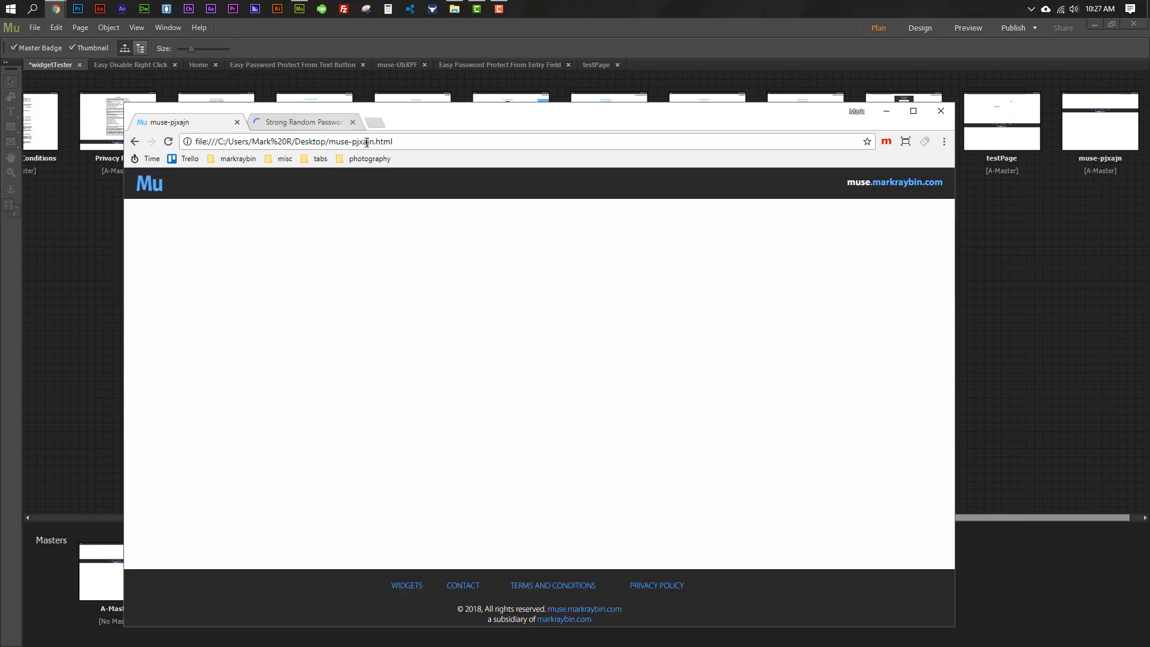
pyautogui.moveTo(374, 141); pyautogui.dragTo(330, 141)
pyautogui.click(355, 141)
pyautogui.moveTo(373, 141); pyautogui.dragTo(329, 141)
pyautogui.click(377, 142)
pyautogui.moveTo(375, 142); pyautogui.dragTo(329, 142)
pyautogui.click(402, 142)
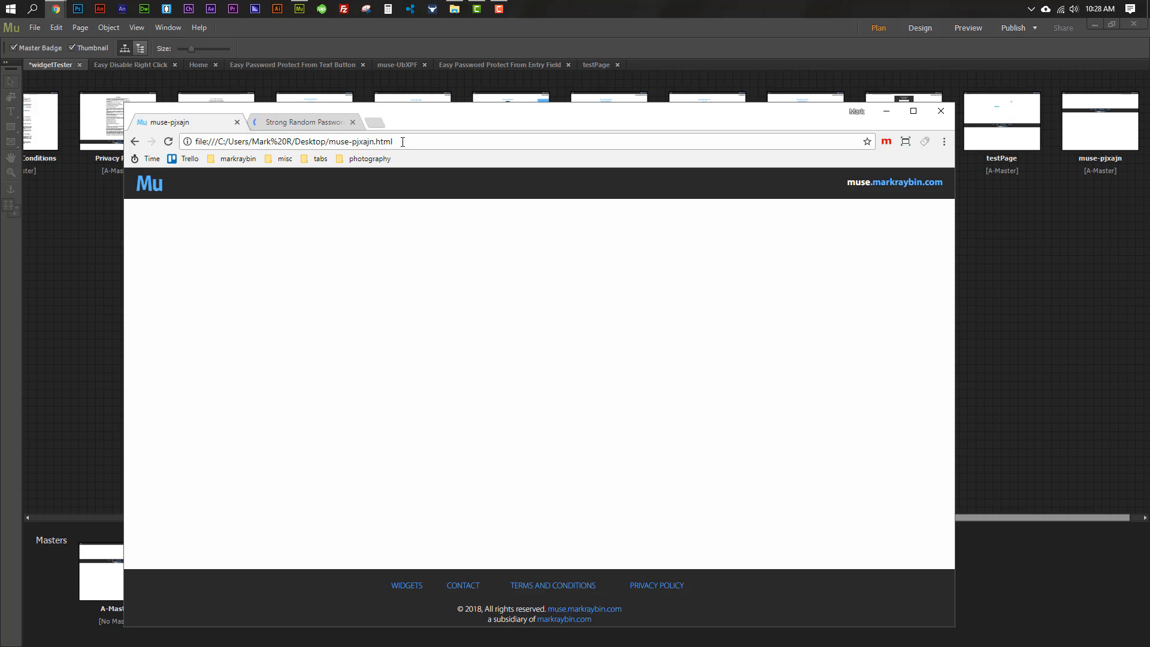